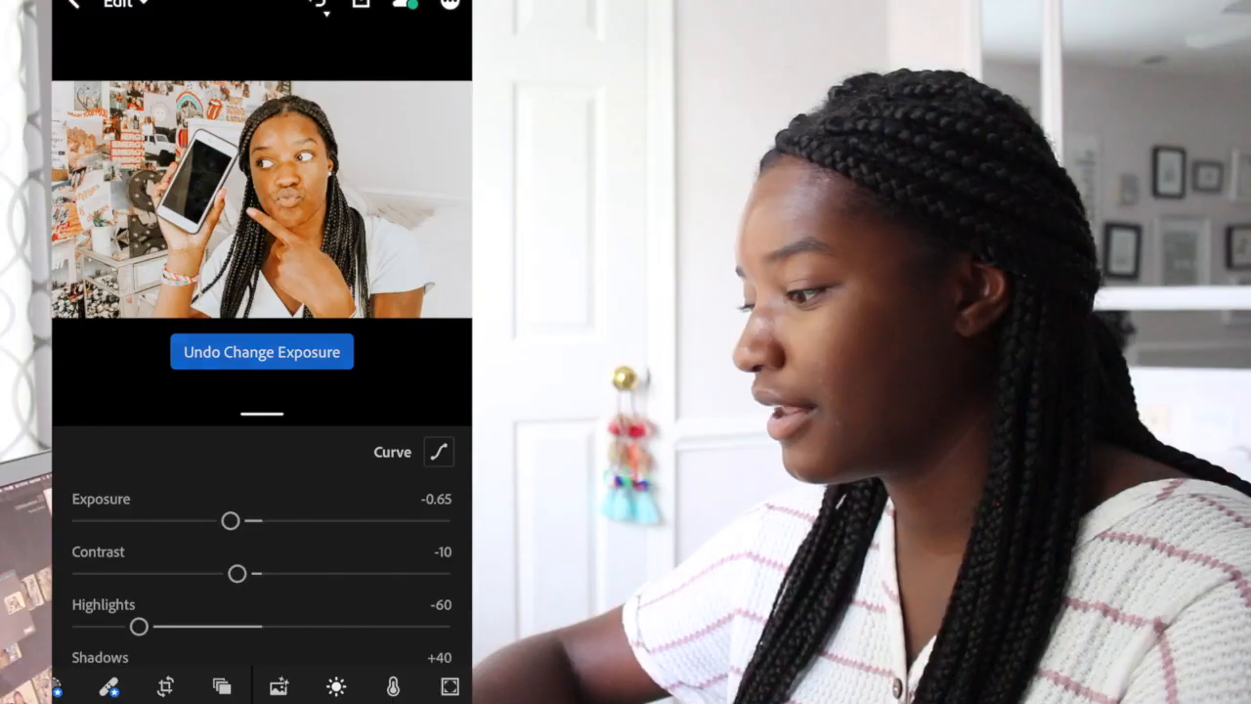
# - Save the Lightroom-edited photo to the Camera Roll at a chosen image size
pyautogui.click(724, 19)
pyautogui.click(176, 491)
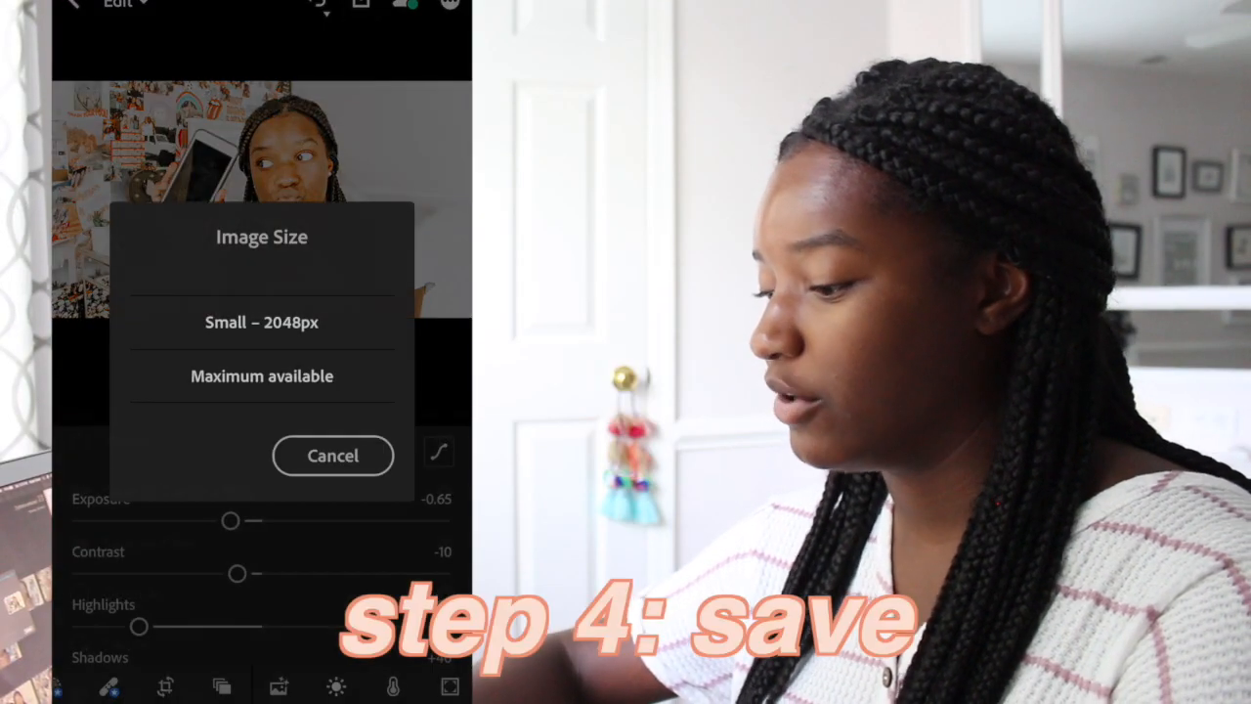
pyautogui.click(262, 376)
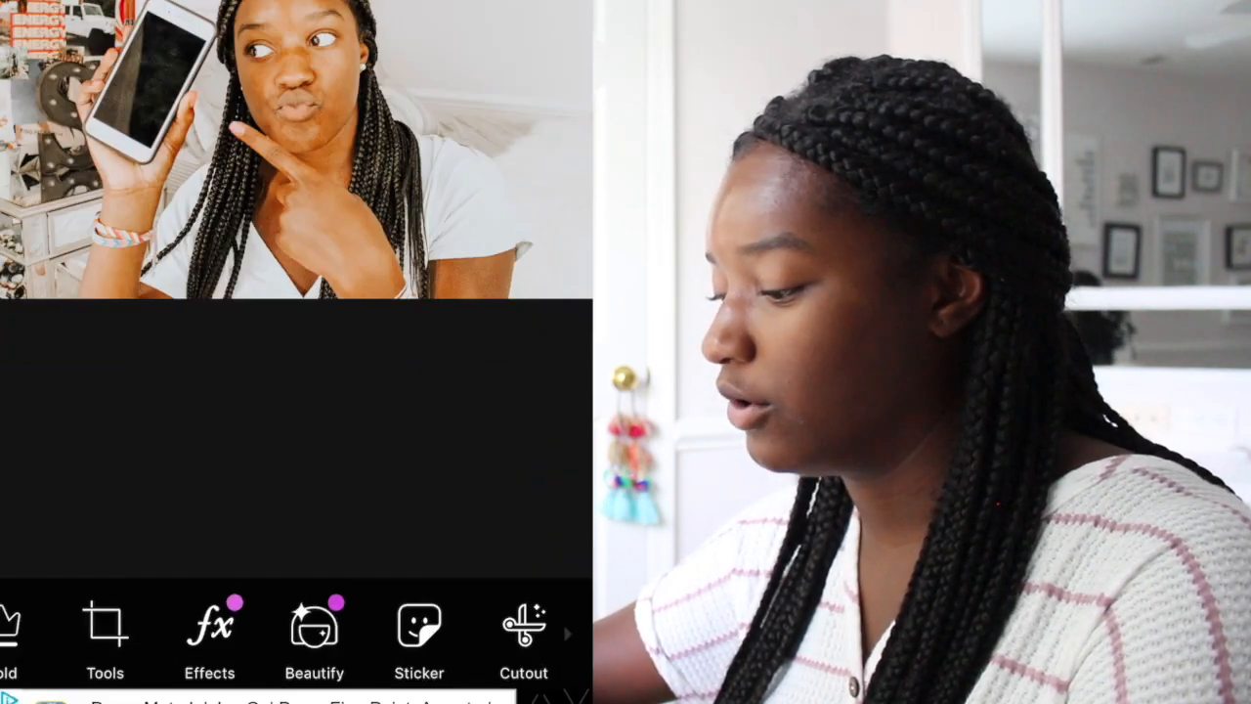
# - Search the sticker library for 'stars' and browse the results
pyautogui.click(365, 645)
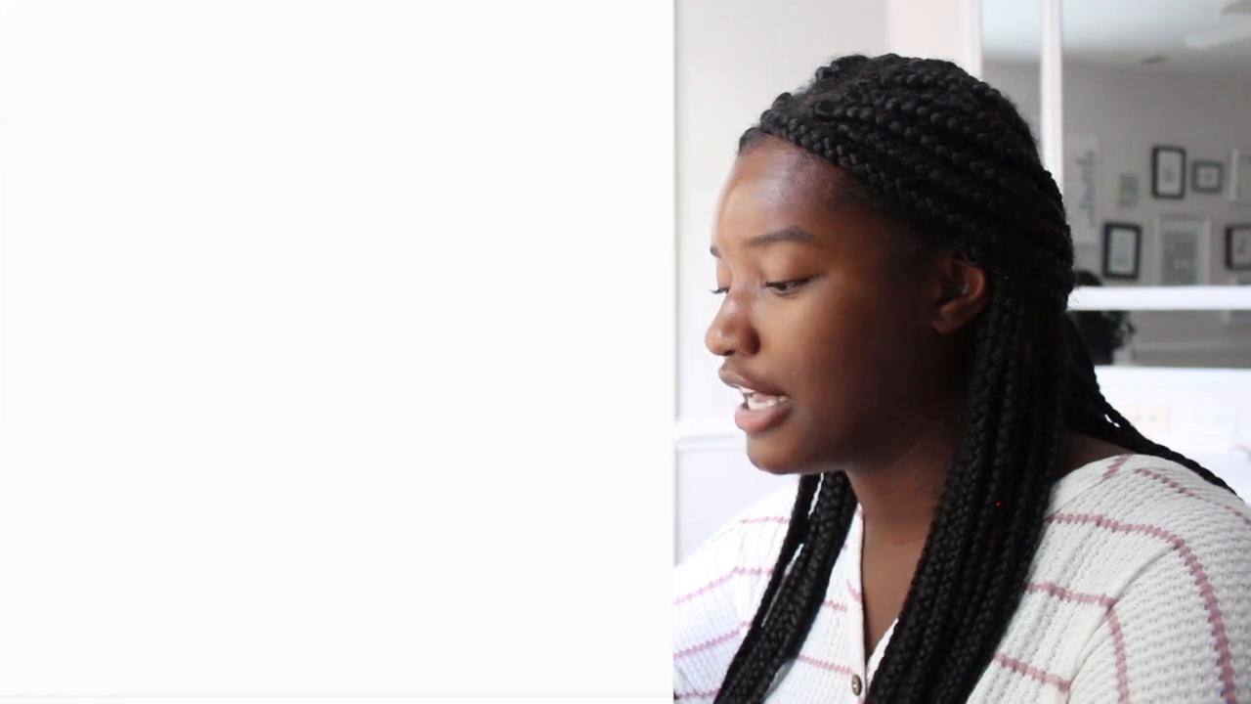
pyautogui.click(283, 4)
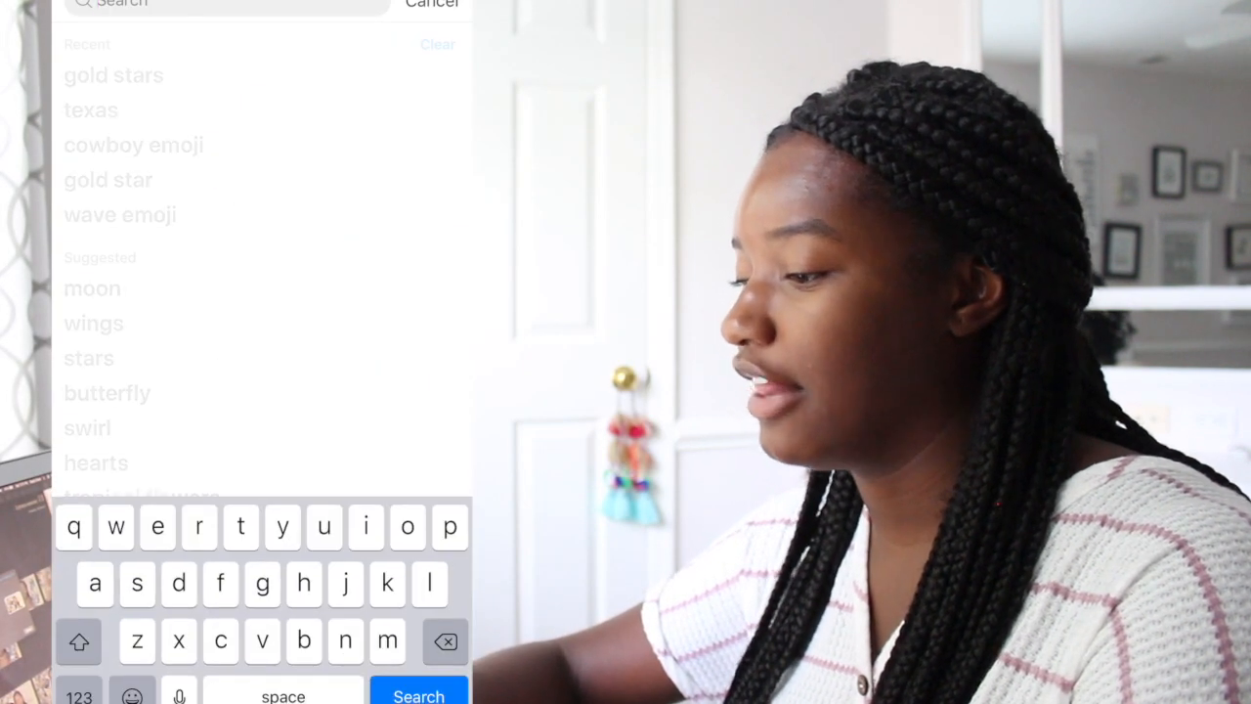
pyautogui.write('stars')
pyautogui.press('Return')
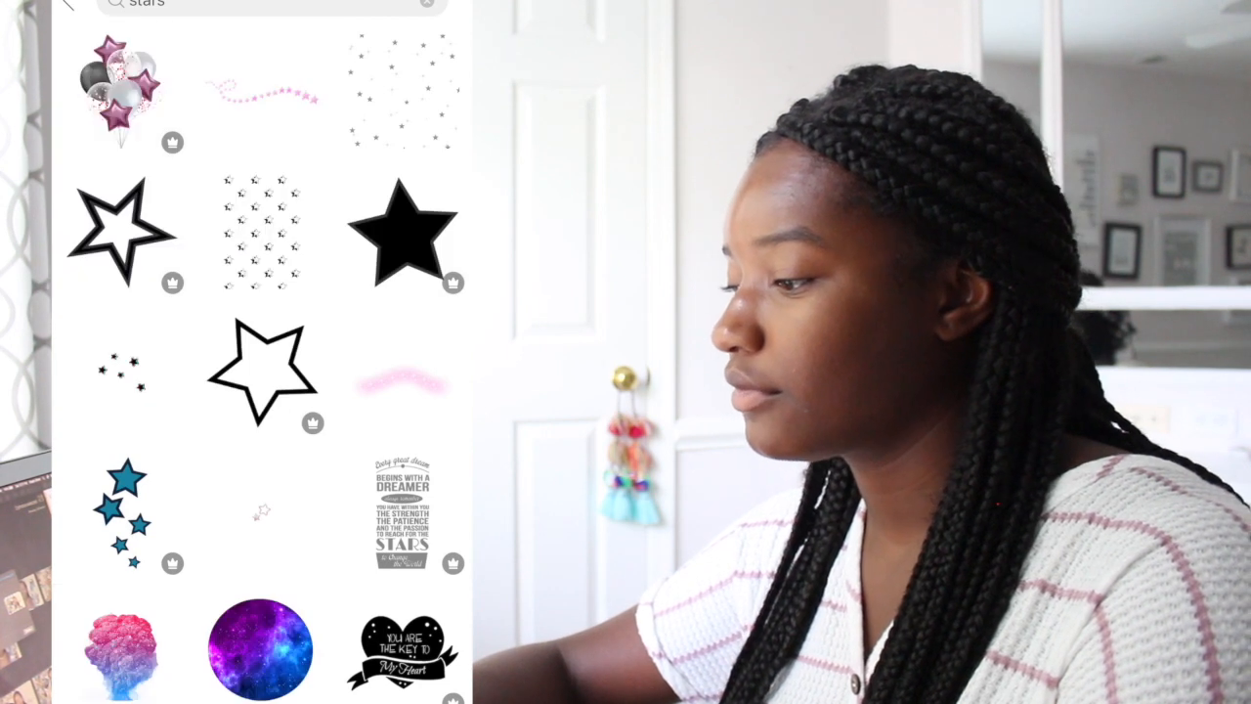
pyautogui.scroll(-3, 262, 362)
pyautogui.scroll(2, 262, 362)
pyautogui.scroll(2, 262, 361)
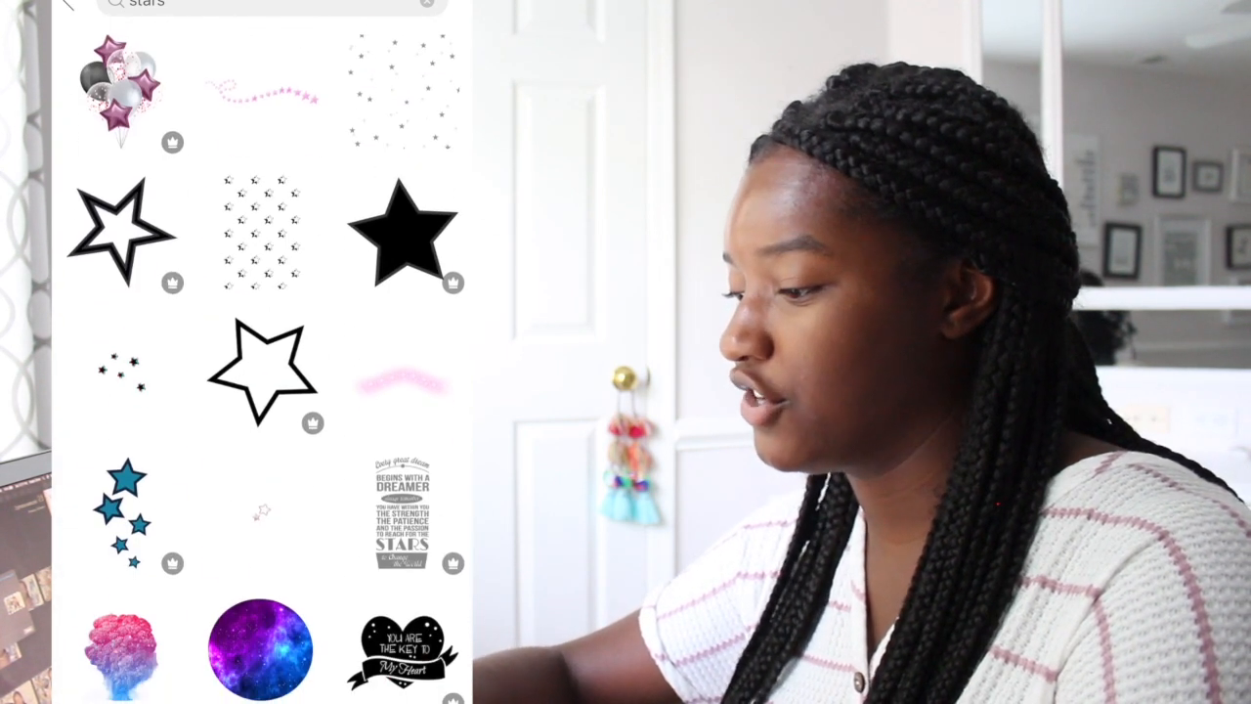
# - Search for 'gold stars' instead and add a gold stars sticker to the photo
pyautogui.click(428, 3)
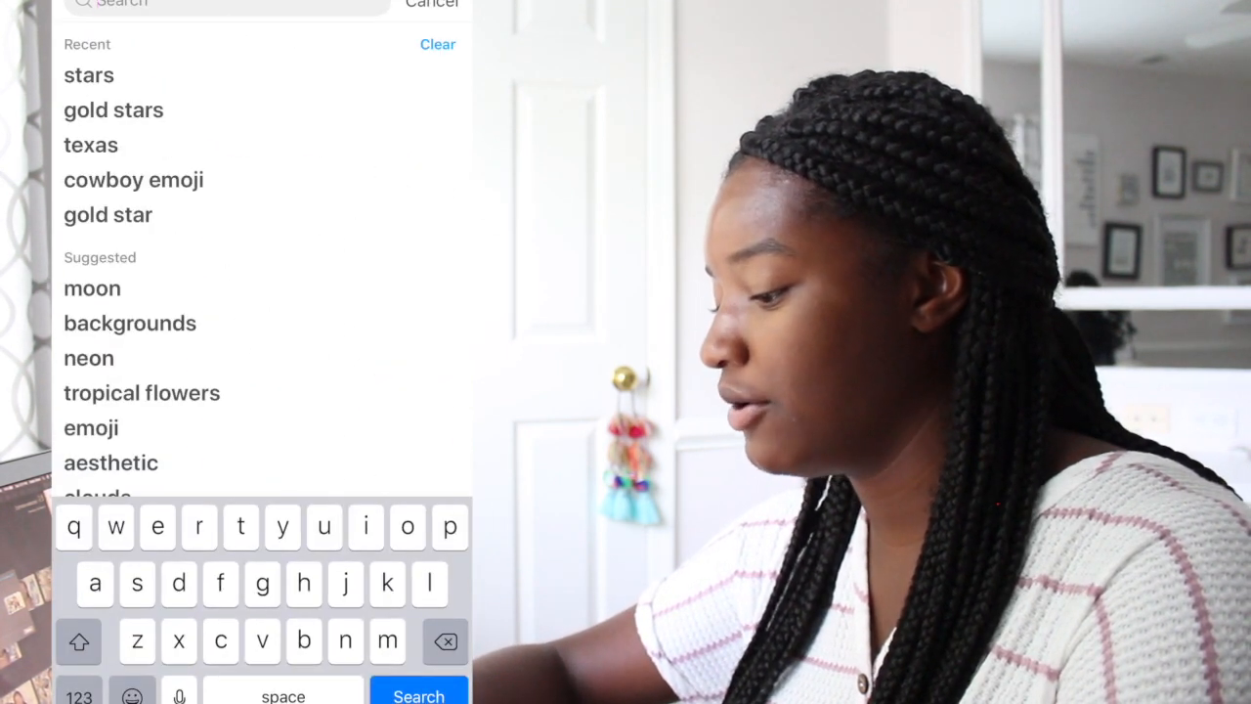
pyautogui.write('gold sta')
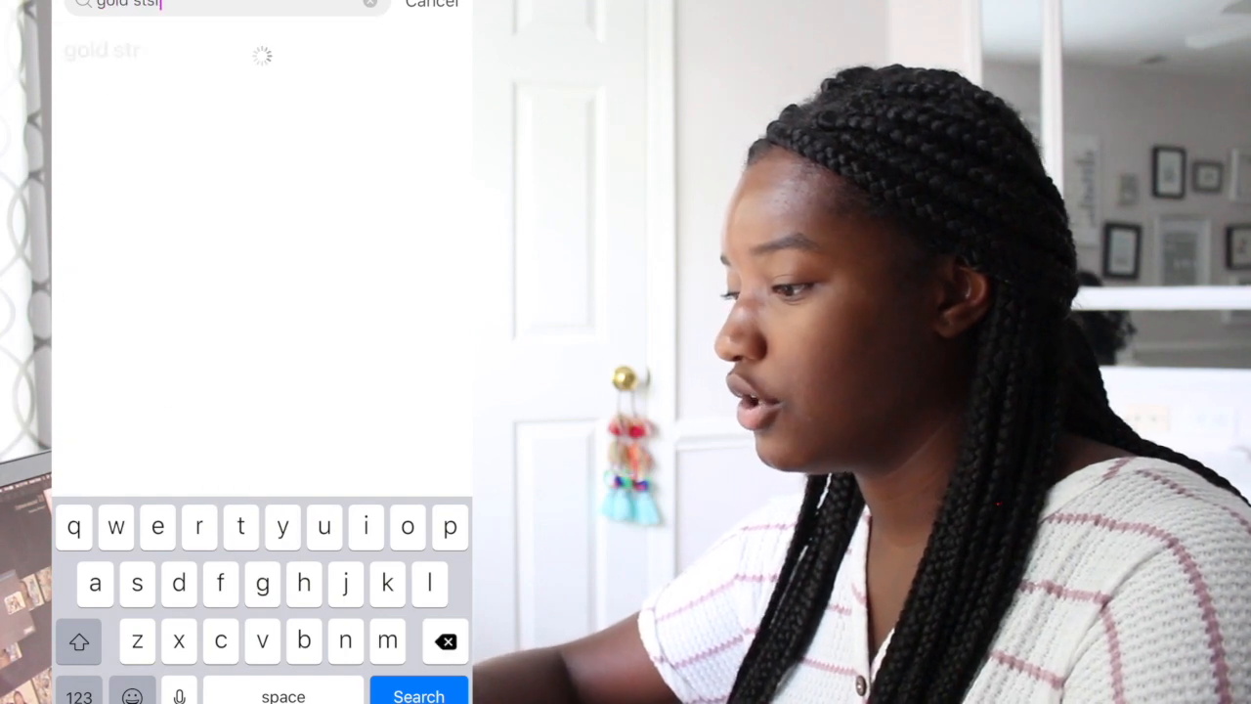
pyautogui.write('rs')
pyautogui.press('Return')
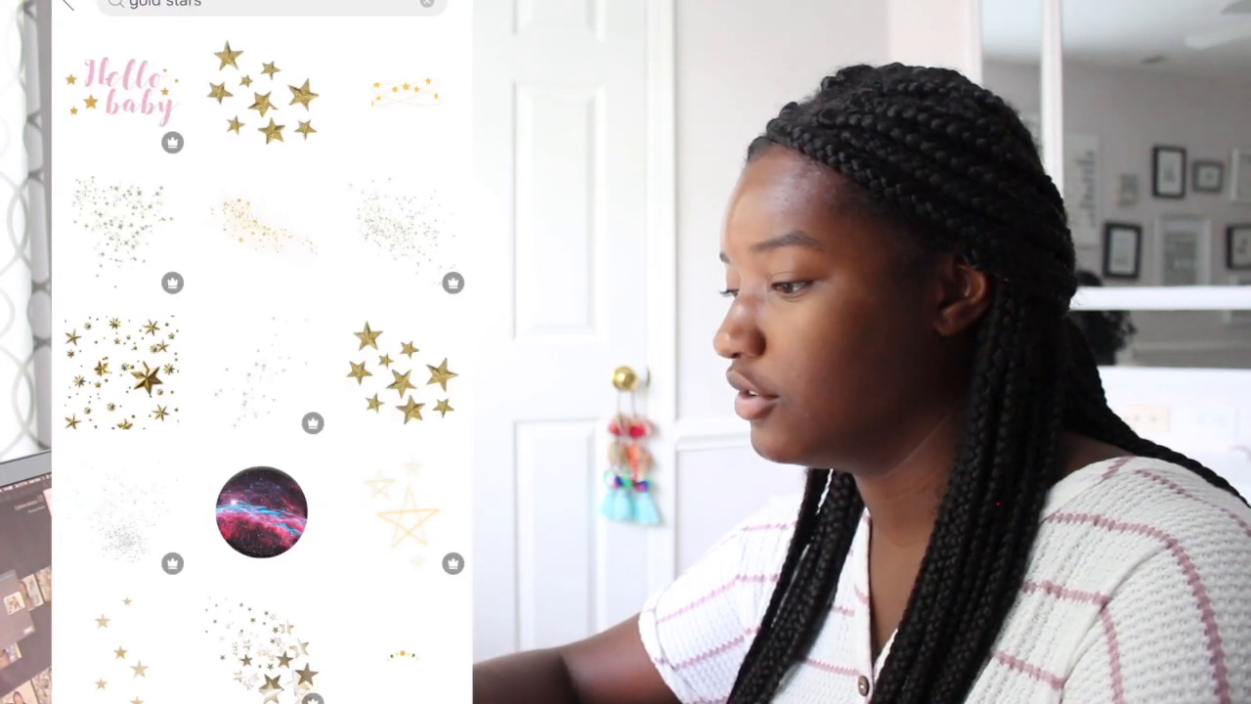
pyautogui.scroll(-3, 262, 361)
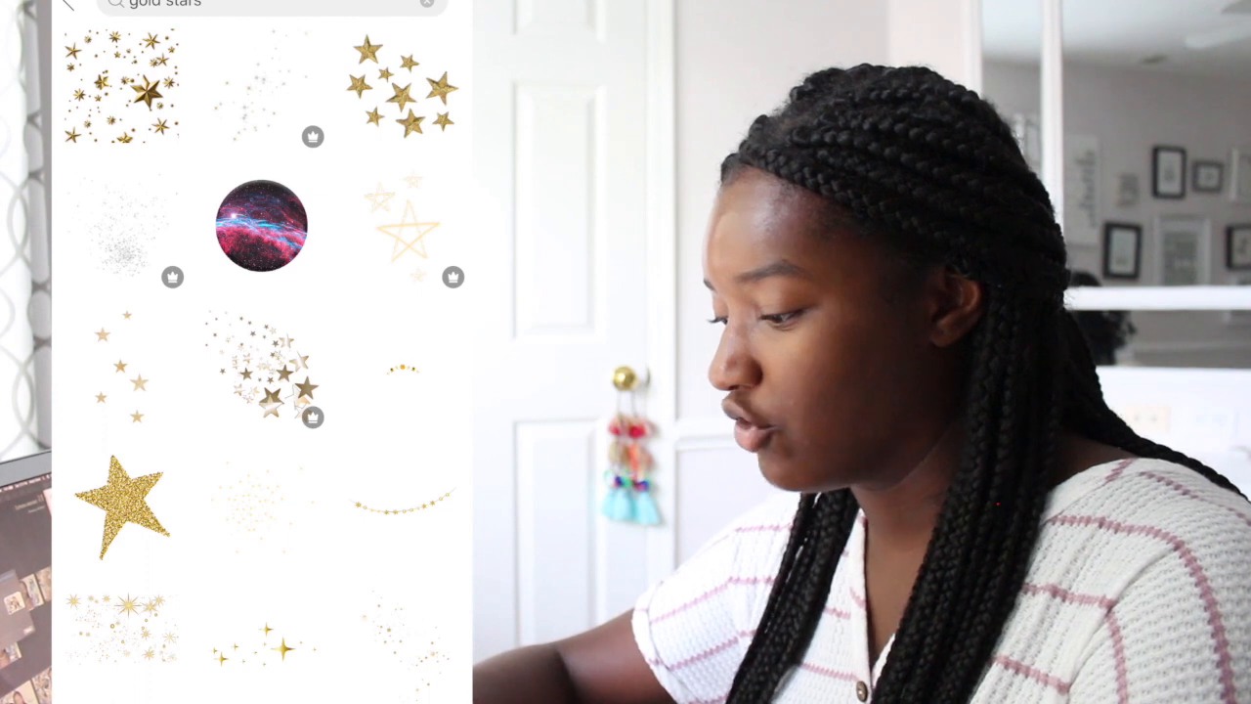
pyautogui.click(120, 367)
# - Position the gold stars sticker, duplicate it, and move the copy to the lower right edge
pyautogui.moveTo(262, 288); pyautogui.dragTo(403, 233)
pyautogui.click(112, 330)
pyautogui.click(317, 62)
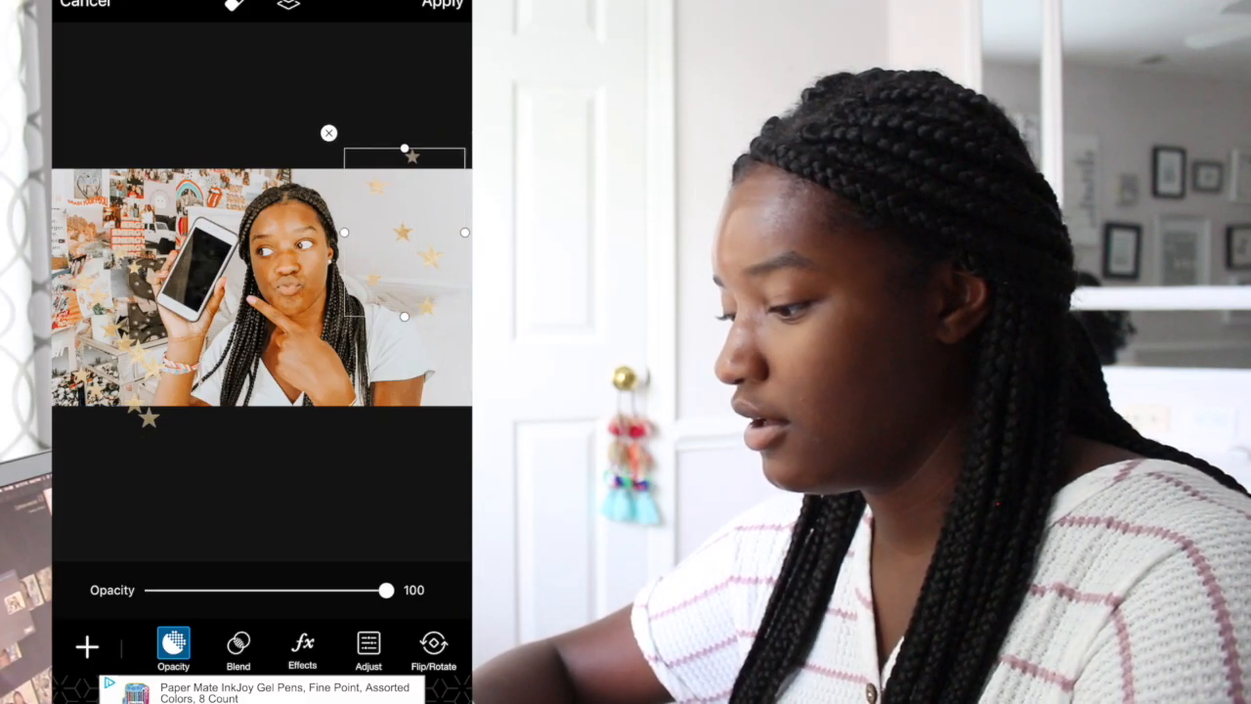
pyautogui.click(126, 344)
pyautogui.moveTo(126, 344); pyautogui.dragTo(388, 253)
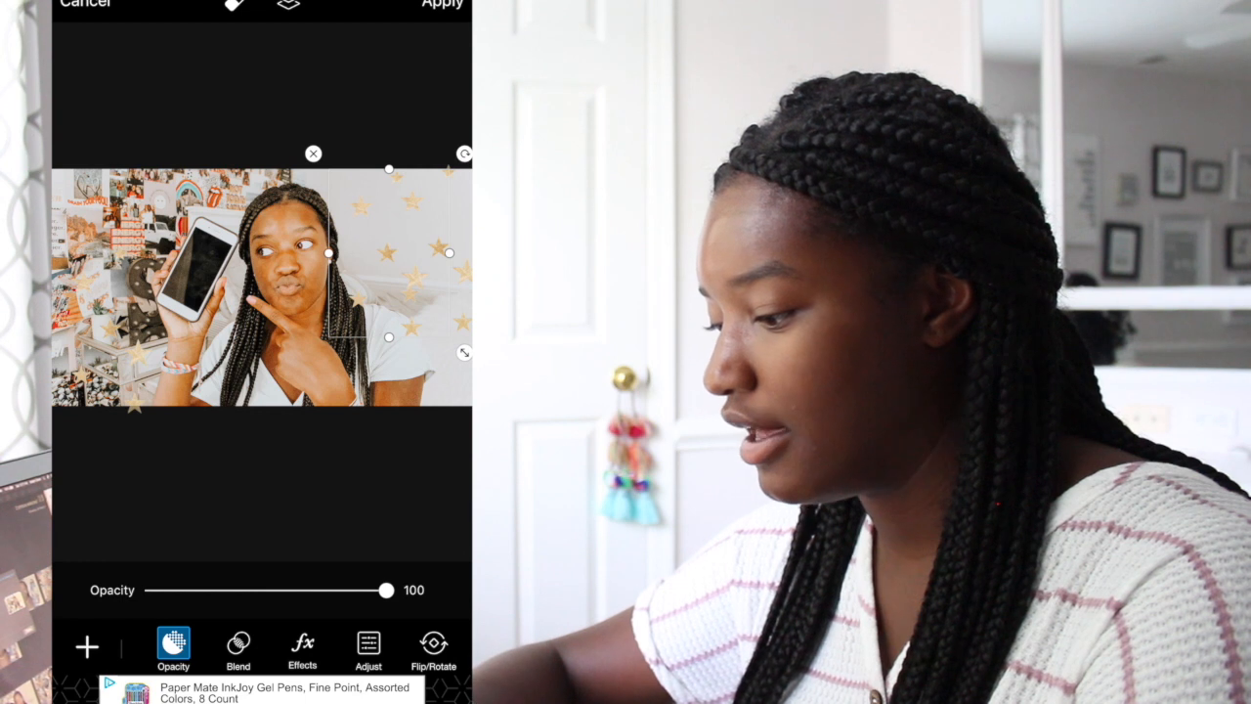
# - Shift the lower-left stars, duplicate them again, and move the new copy toward the middle
pyautogui.click(111, 331)
pyautogui.moveTo(111, 331); pyautogui.dragTo(117, 216)
pyautogui.click(288, 5)
pyautogui.click(319, 57)
pyautogui.click(117, 353)
pyautogui.moveTo(118, 353); pyautogui.dragTo(224, 184)
# - Erase the gold star over the hair and apply the stickers to the photo
pyautogui.click(233, 5)
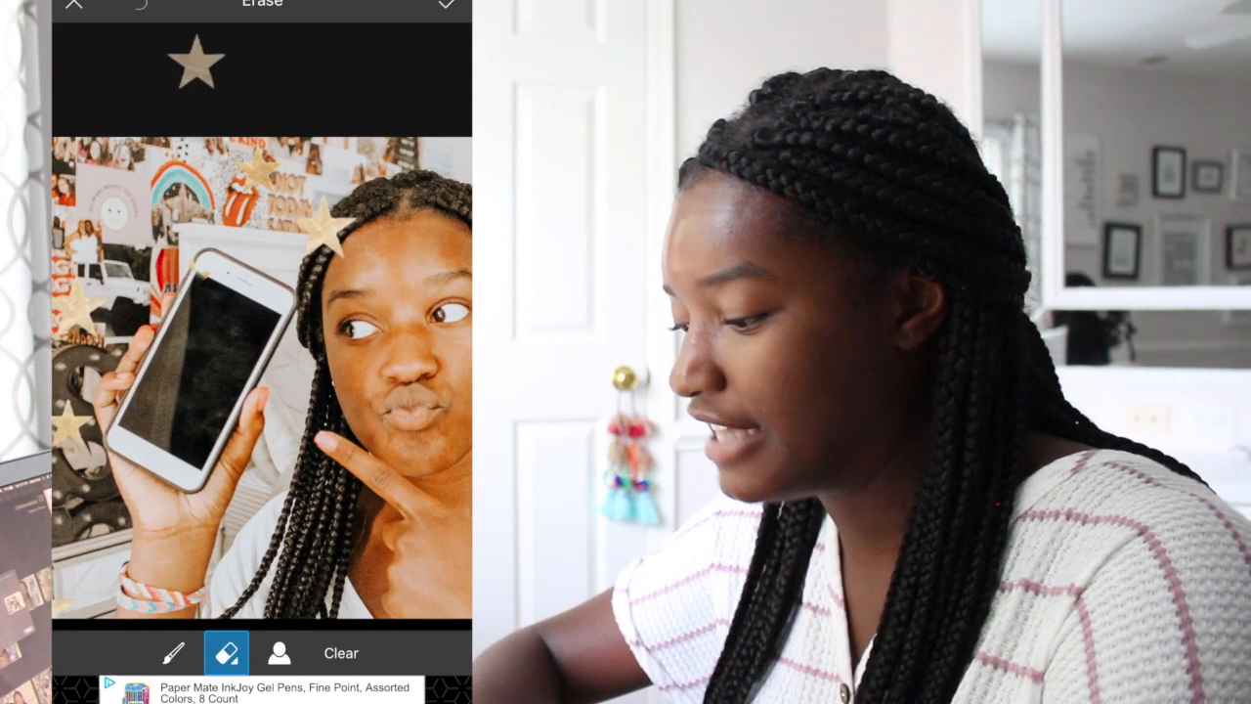
pyautogui.moveTo(322, 207); pyautogui.dragTo(330, 237)
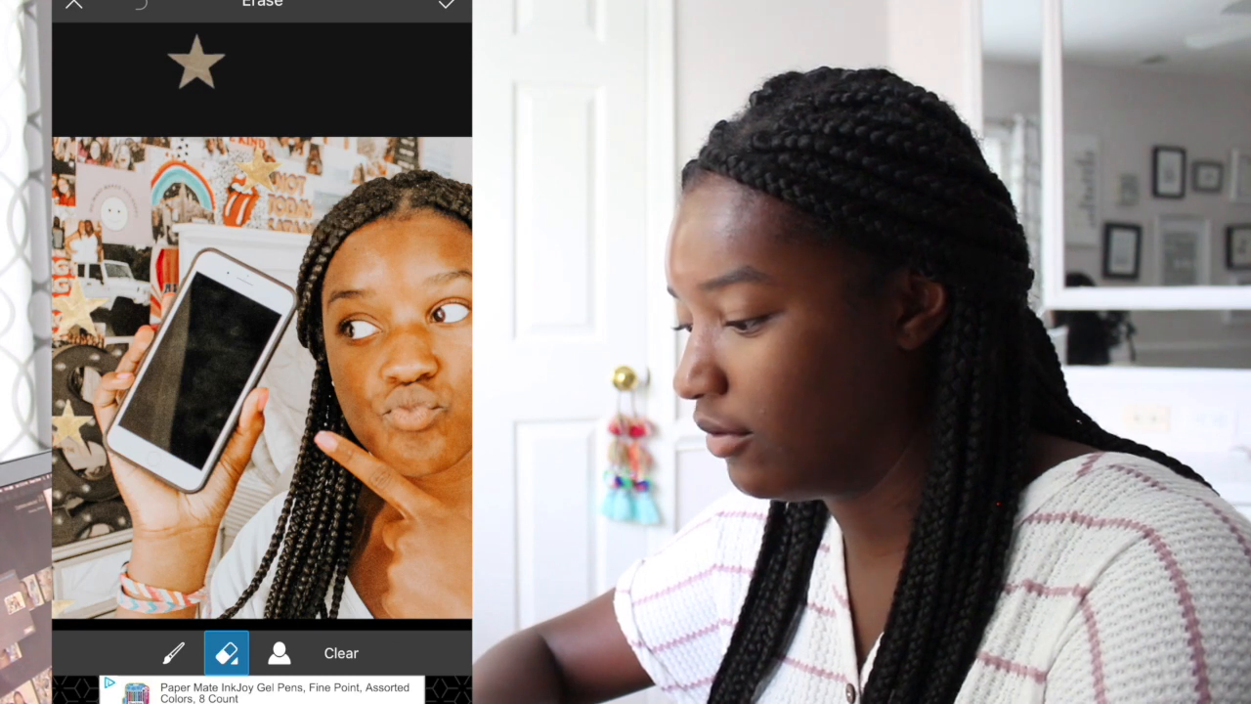
pyautogui.scroll(-2, 293, 378)
pyautogui.scroll(5, 293, 378)
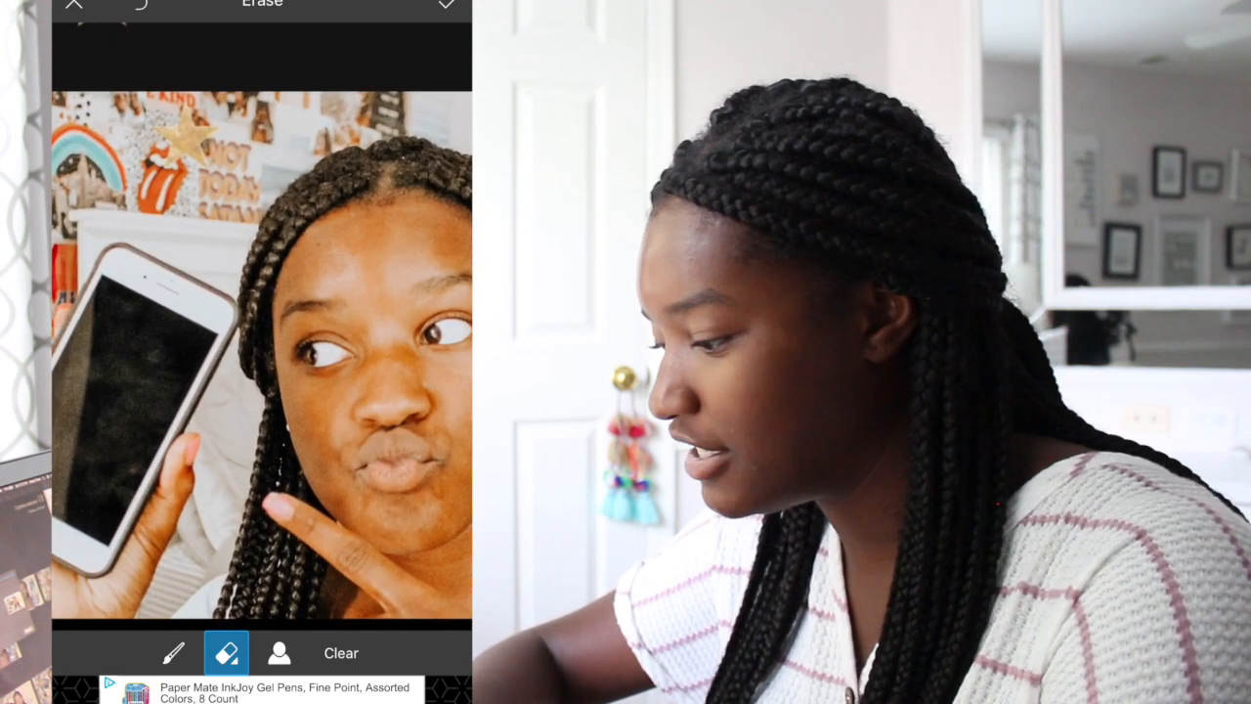
pyautogui.scroll(-5, 262, 378)
pyautogui.click(447, 5)
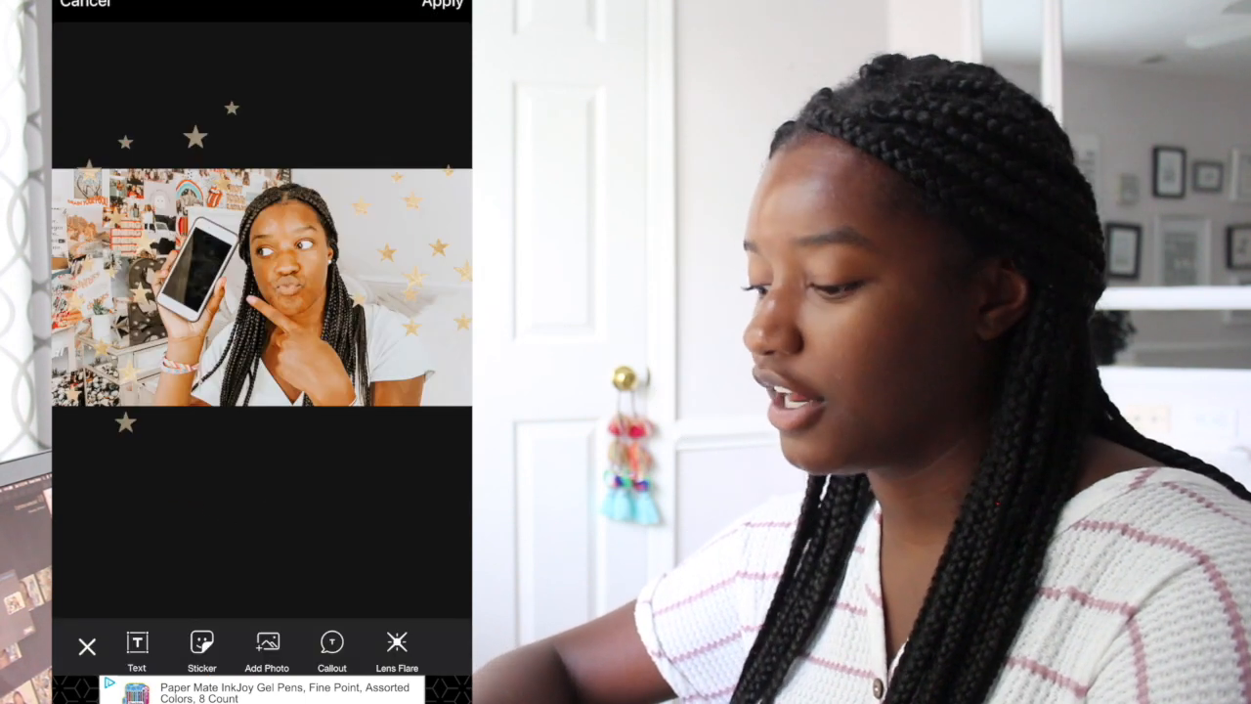
pyautogui.click(442, 4)
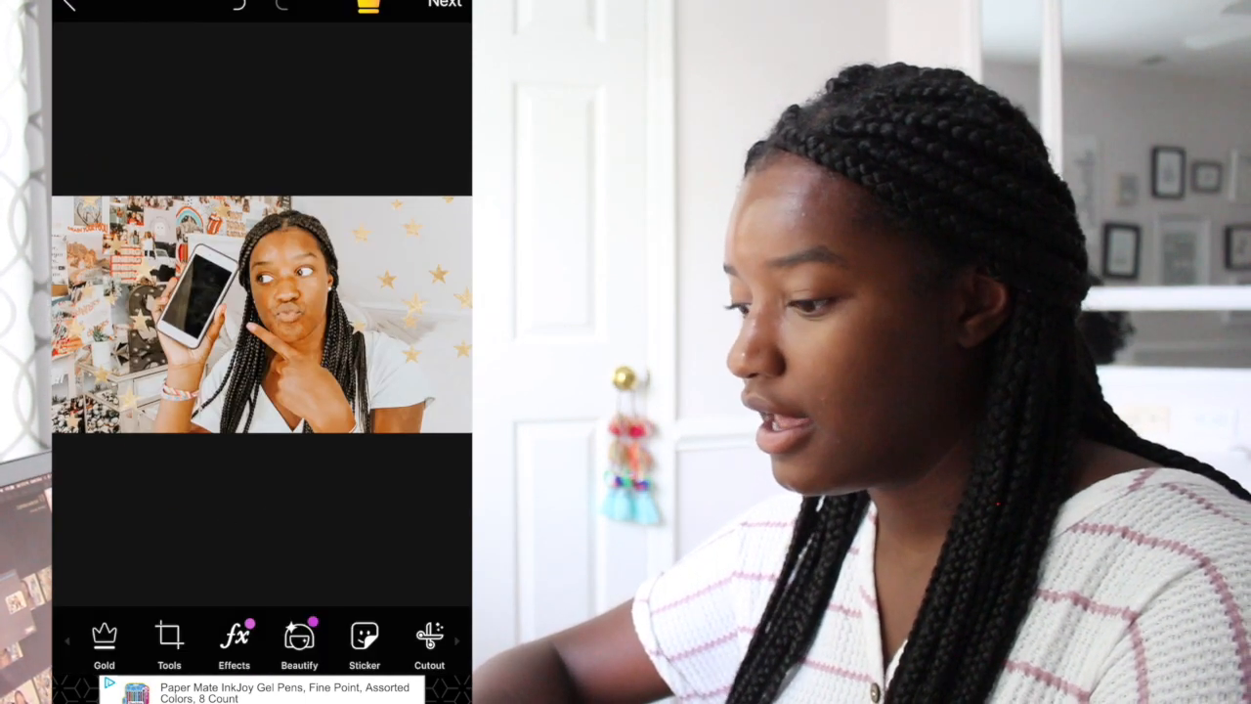
# - Save the starred photo to the phone, then find it in Photos and bring up its sharing options
pyautogui.click(445, 4)
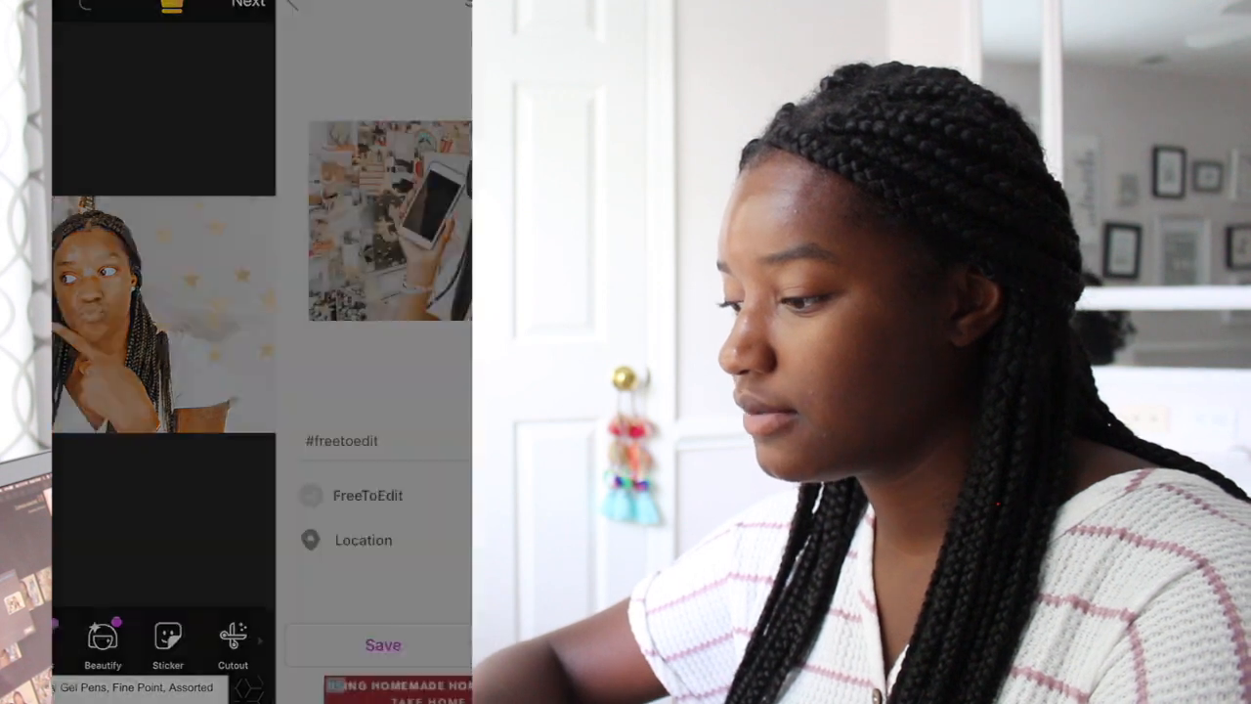
pyautogui.click(159, 644)
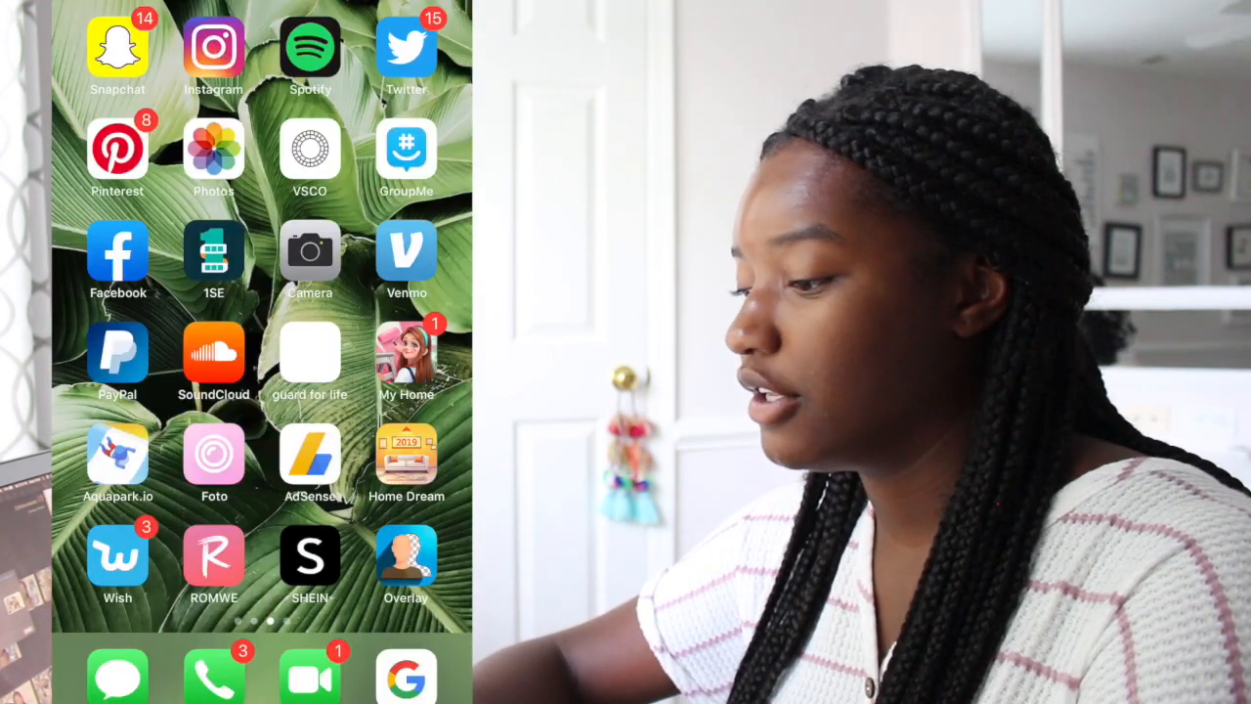
pyautogui.click(214, 149)
pyautogui.moveTo(361, 351); pyautogui.dragTo(176, 352)
pyautogui.moveTo(362, 352); pyautogui.dragTo(176, 352)
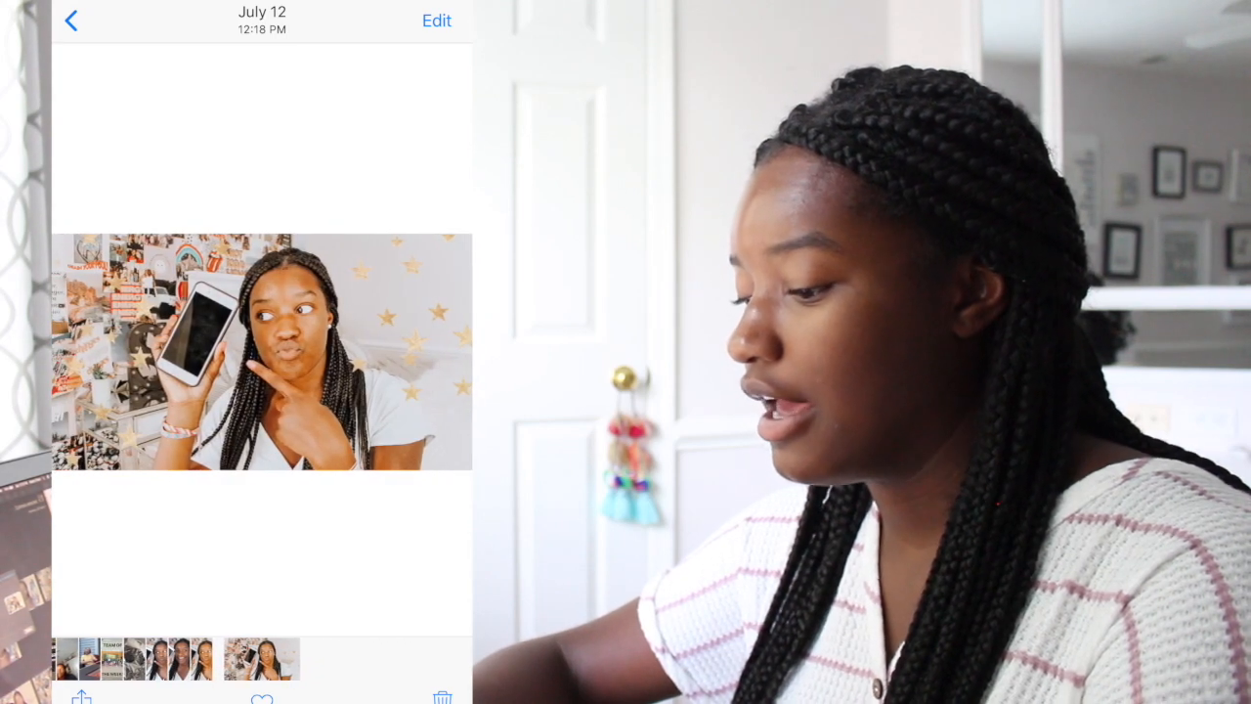
pyautogui.click(81, 697)
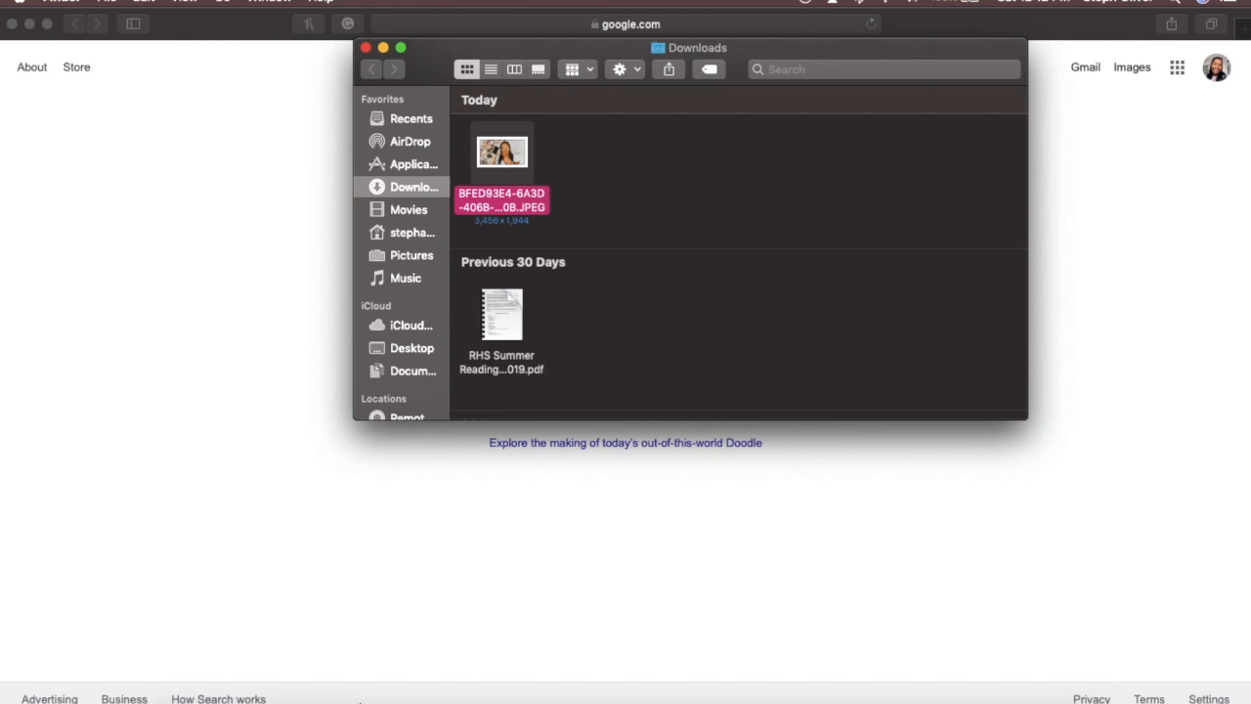
# - Load ipiccy.com in Safari and start a new design
pyautogui.click(245, 320)
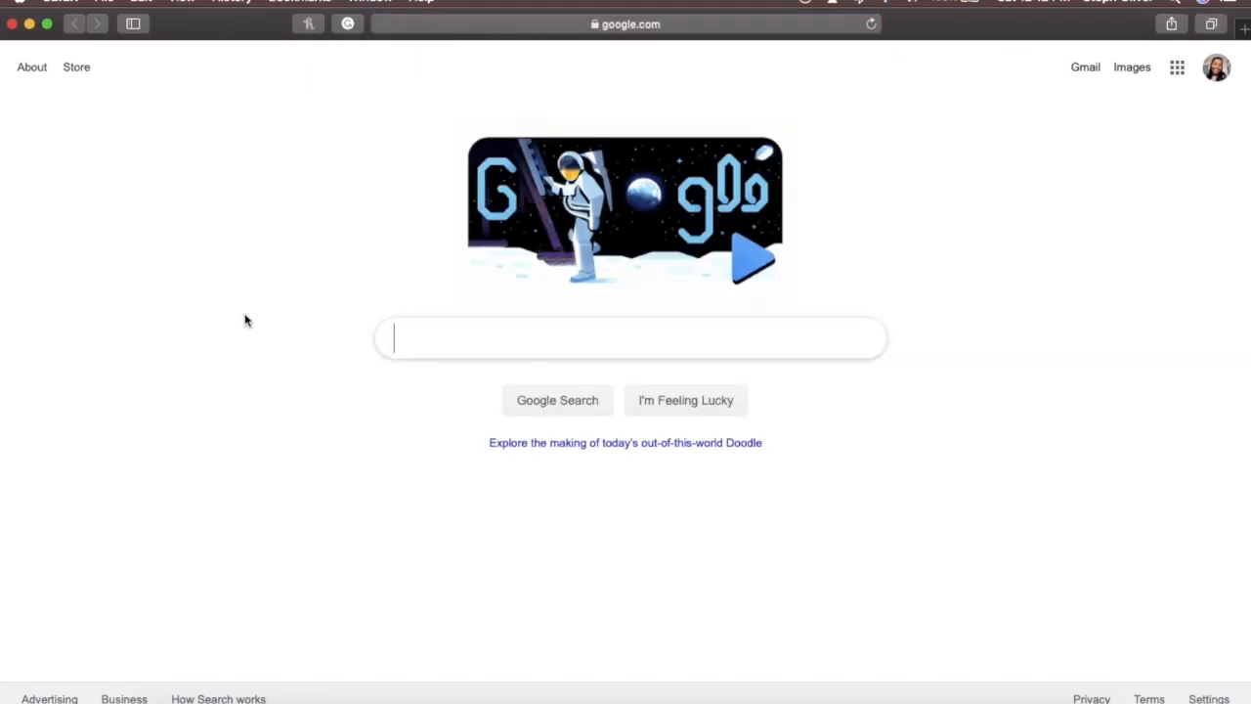
pyautogui.click(735, 22)
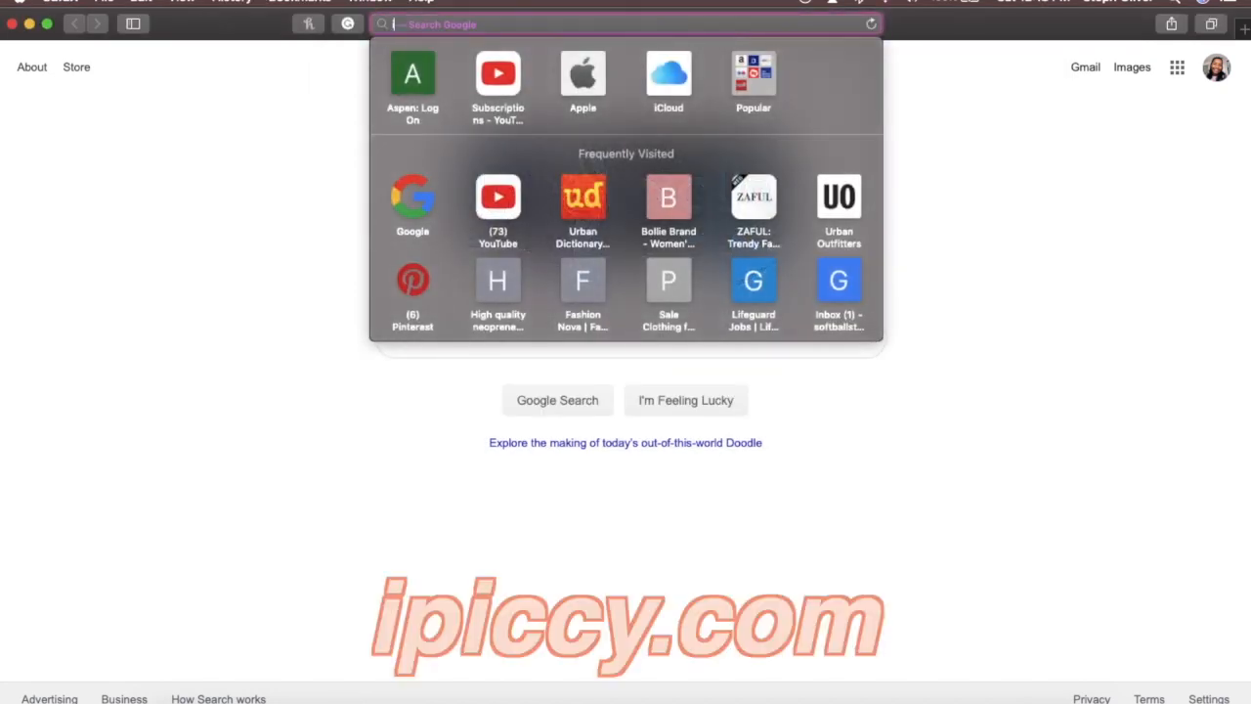
pyautogui.write('ipiccy.com')
pyautogui.press('Return')
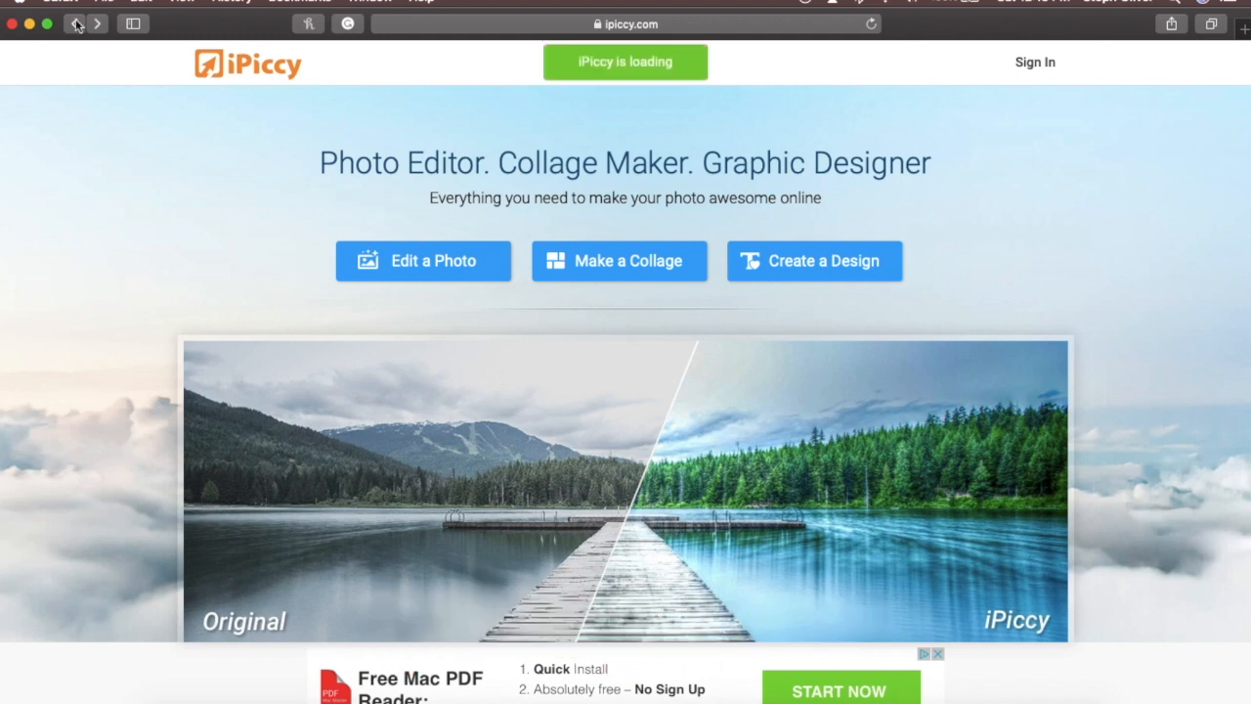
pyautogui.click(847, 279)
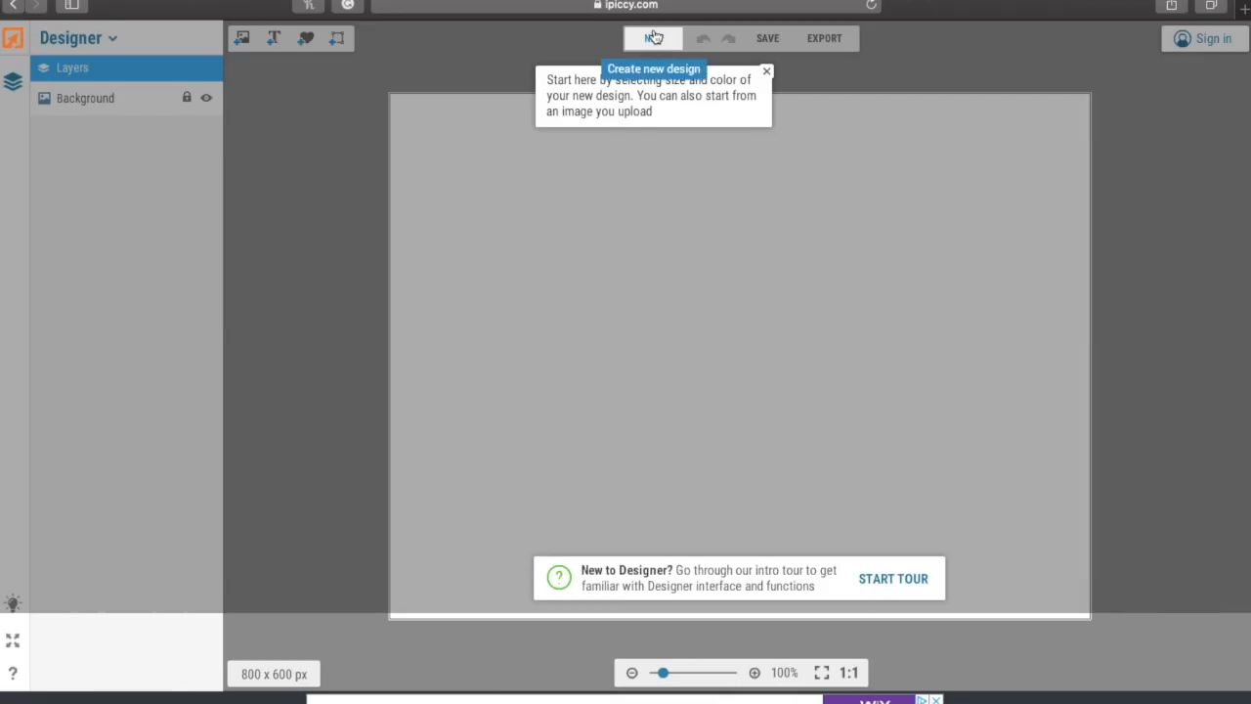
# - Create a new 1280 x 720 px design canvas
pyautogui.click(653, 38)
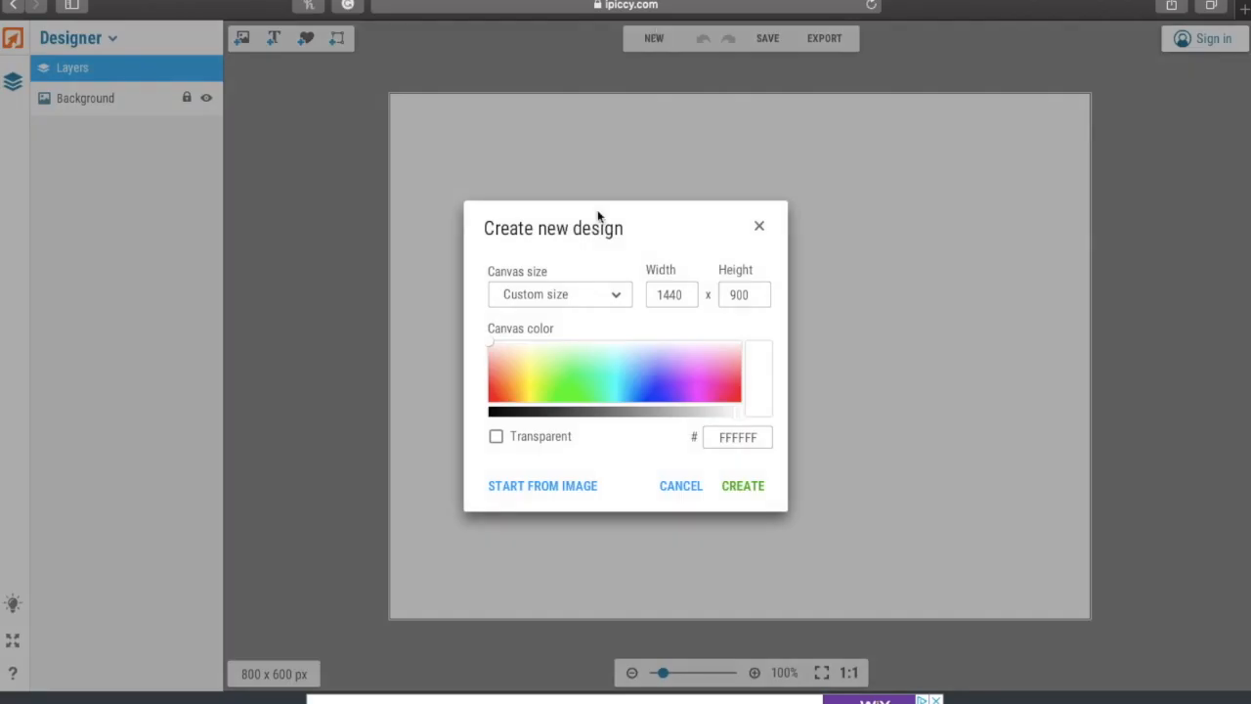
pyautogui.moveTo(681, 293); pyautogui.dragTo(425, 268)
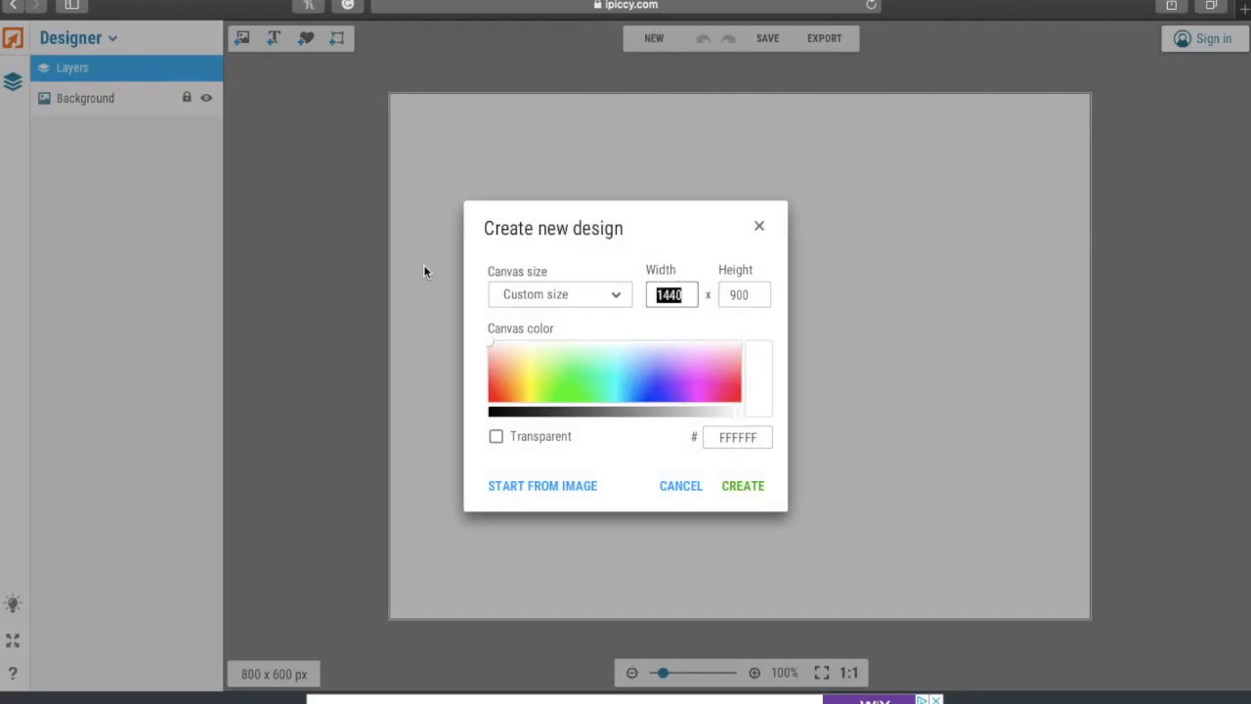
pyautogui.write('1')
pyautogui.moveTo(738, 300); pyautogui.dragTo(615, 274)
pyautogui.write('720')
pyautogui.click(749, 487)
# - Place the uploaded starred photo and stretch it to fill the whole canvas
pyautogui.click(242, 37)
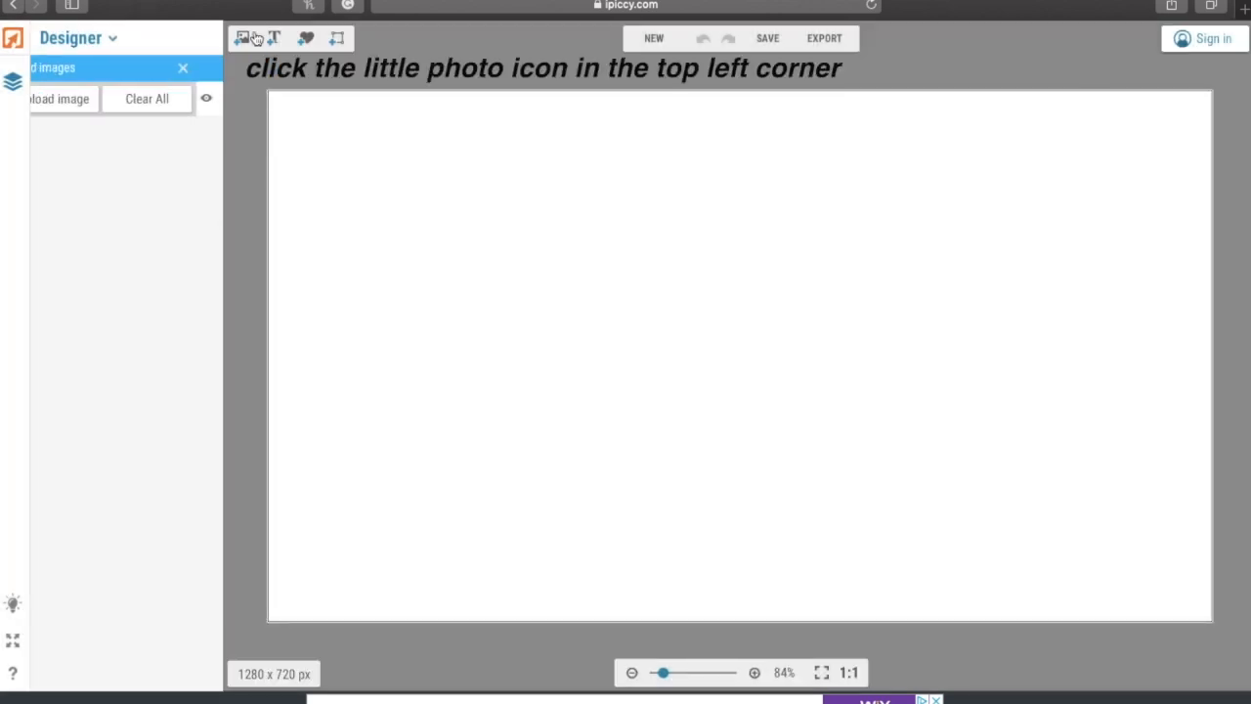
pyautogui.click(84, 103)
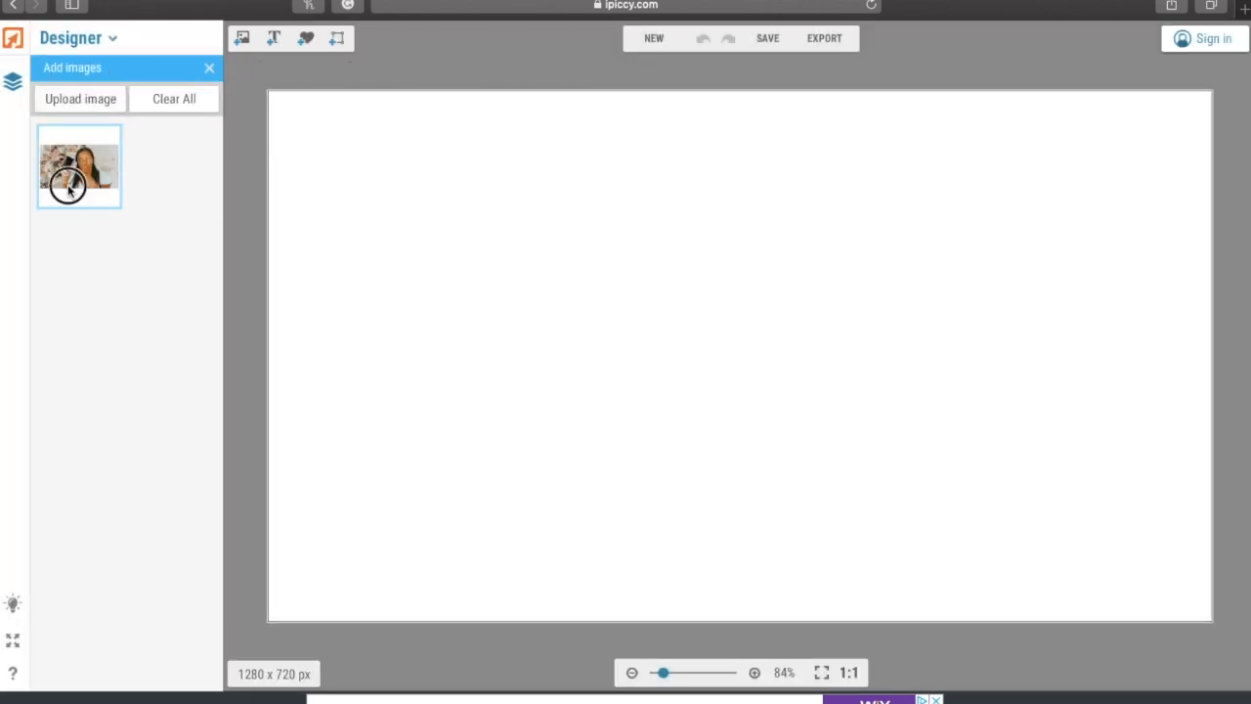
pyautogui.moveTo(79, 167); pyautogui.dragTo(347, 137)
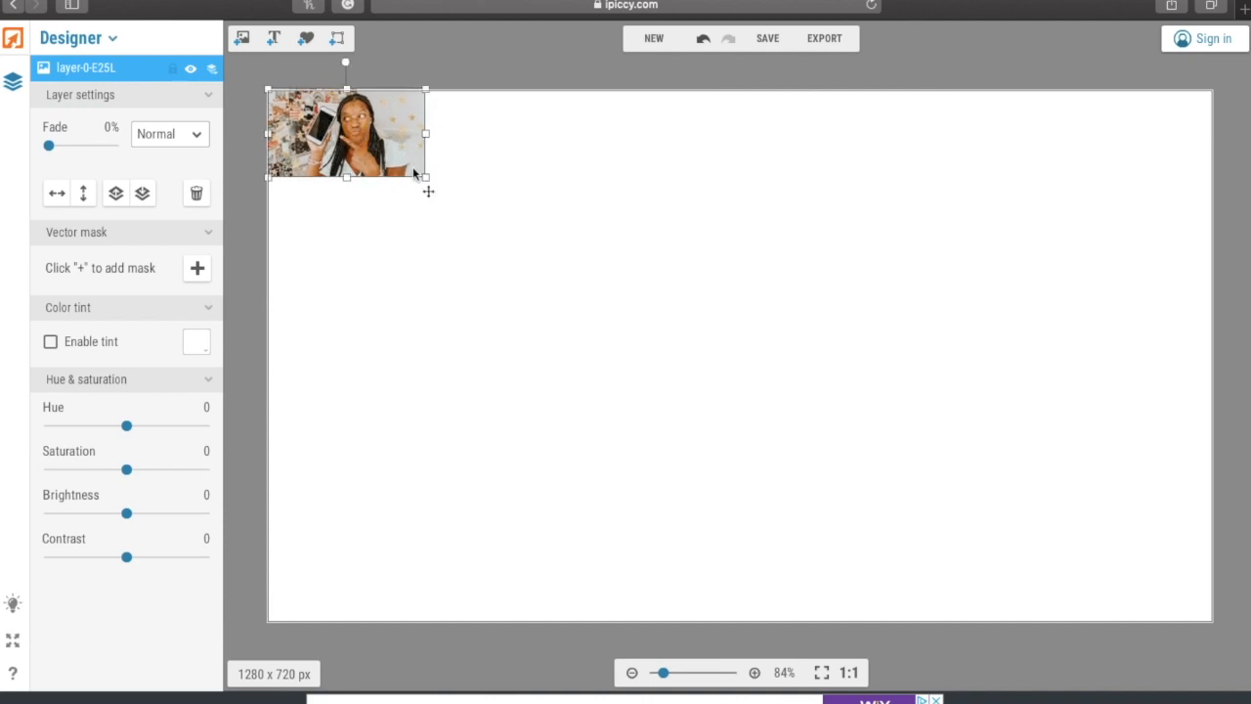
pyautogui.moveTo(430, 183); pyautogui.dragTo(1212, 620)
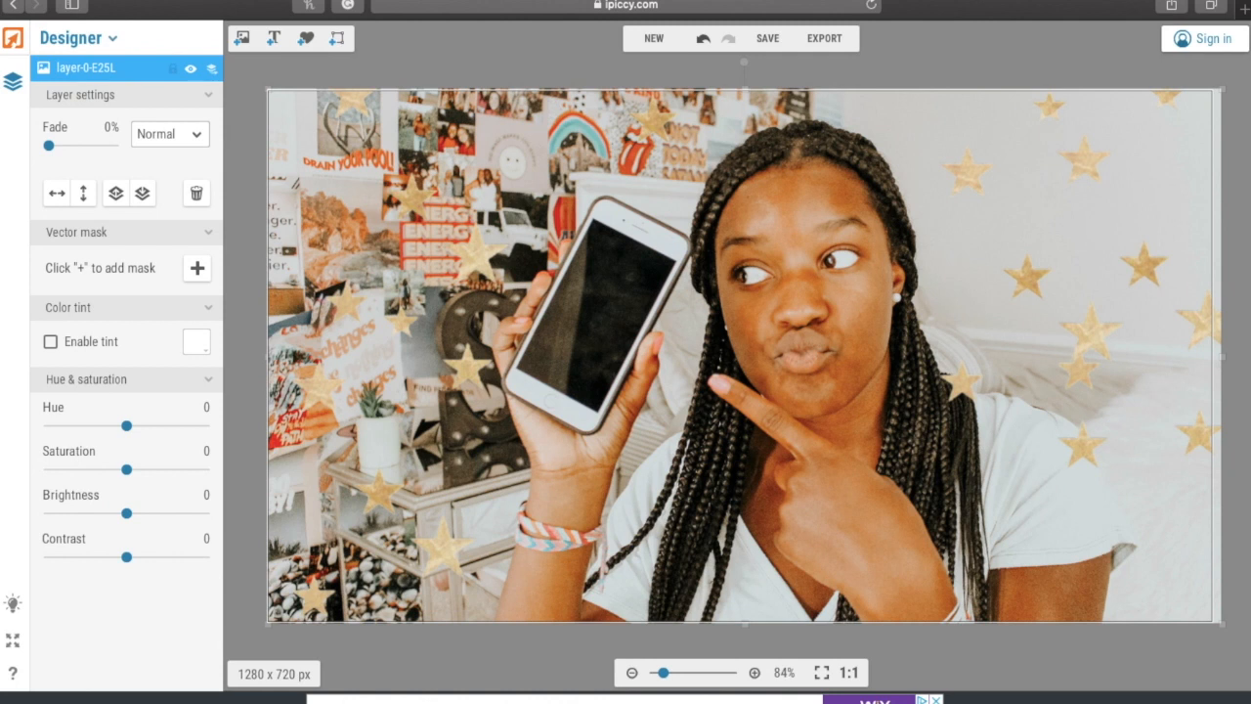
pyautogui.click(237, 208)
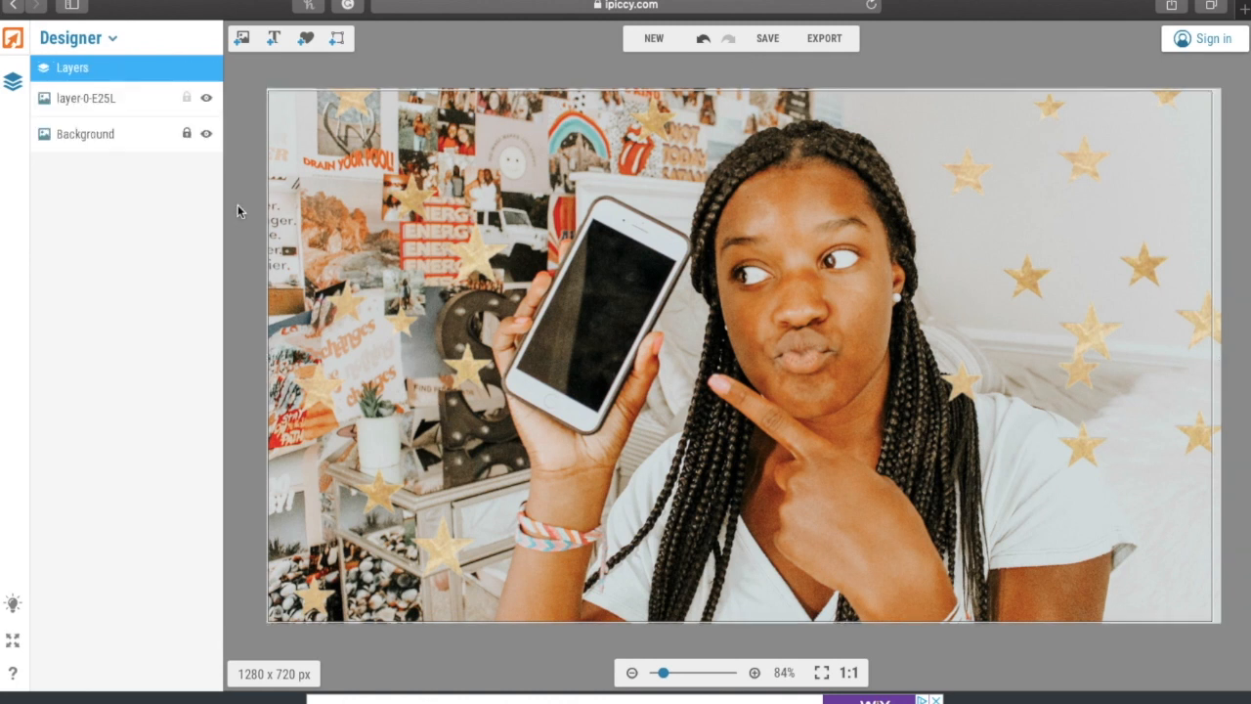
# - Add a text box and set its font to the local Helvetica Neue Bold Italic
pyautogui.click(273, 39)
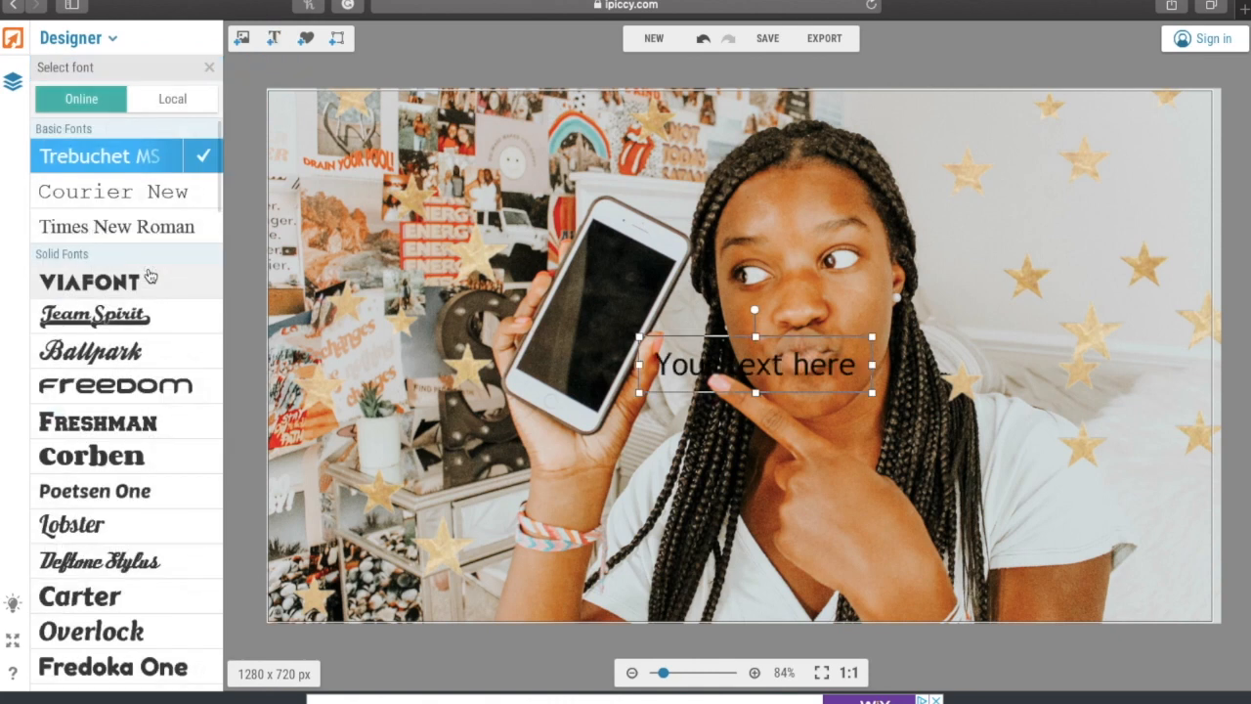
pyautogui.click(153, 101)
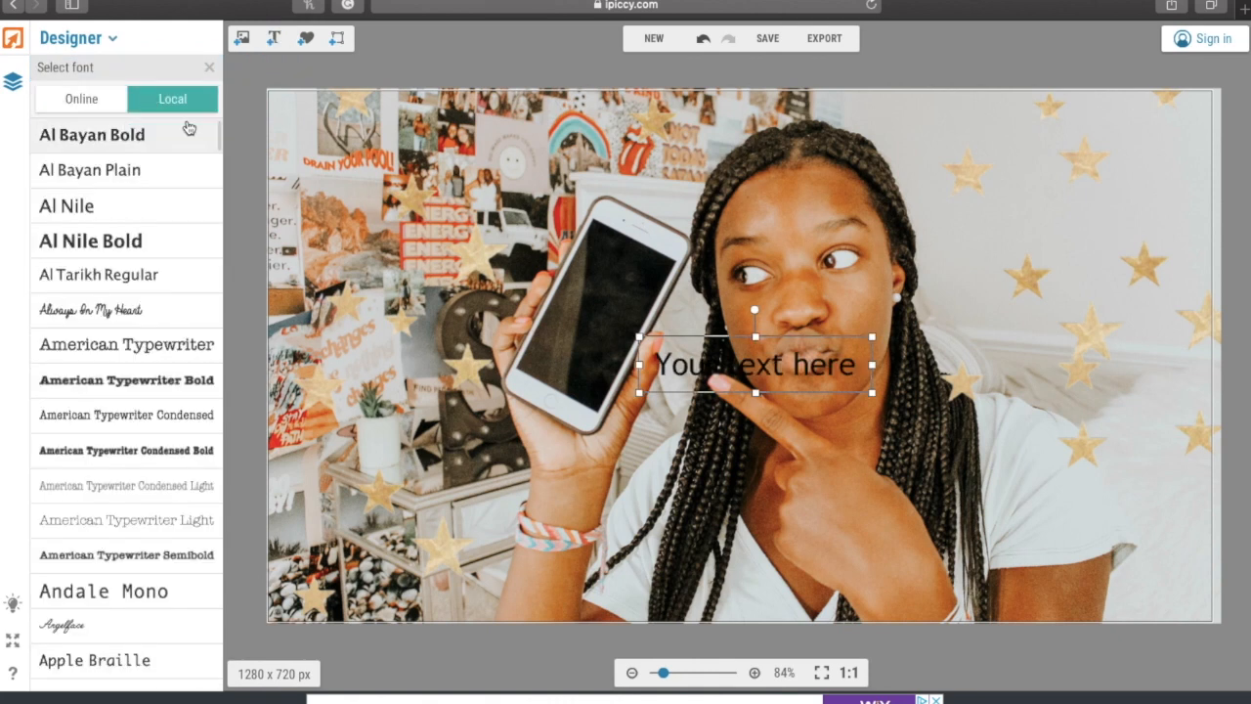
pyautogui.click(116, 101)
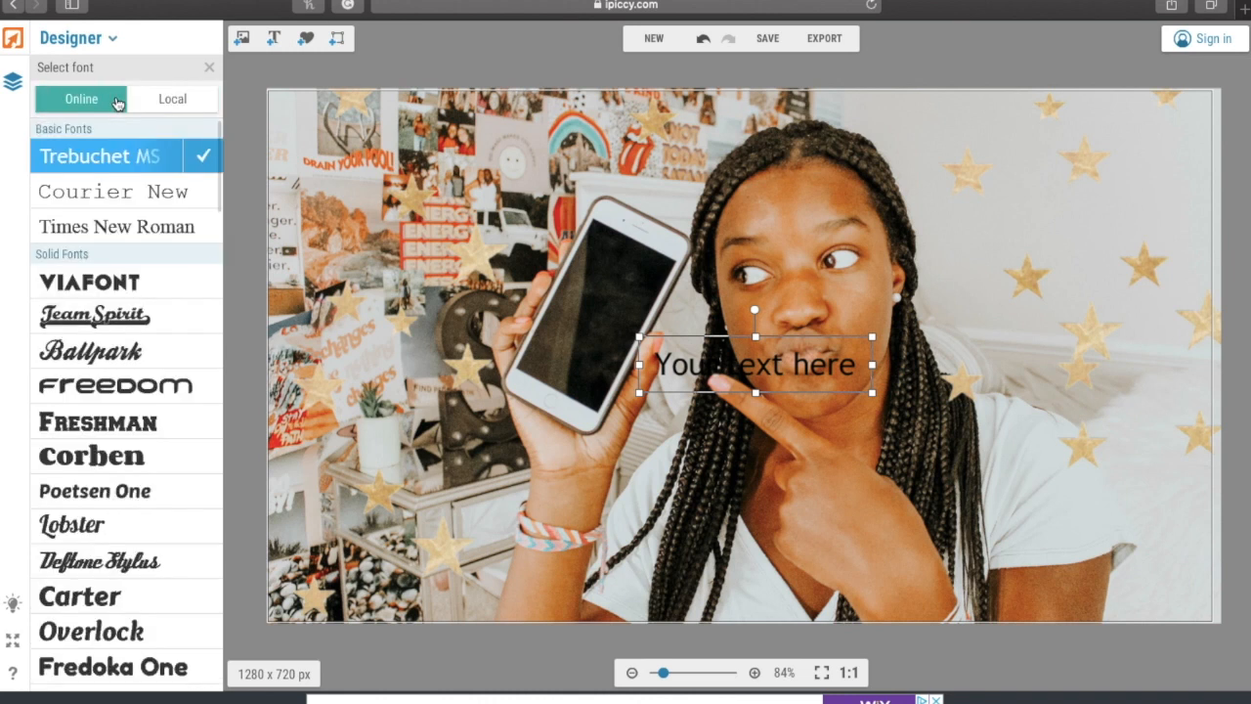
pyautogui.click(152, 102)
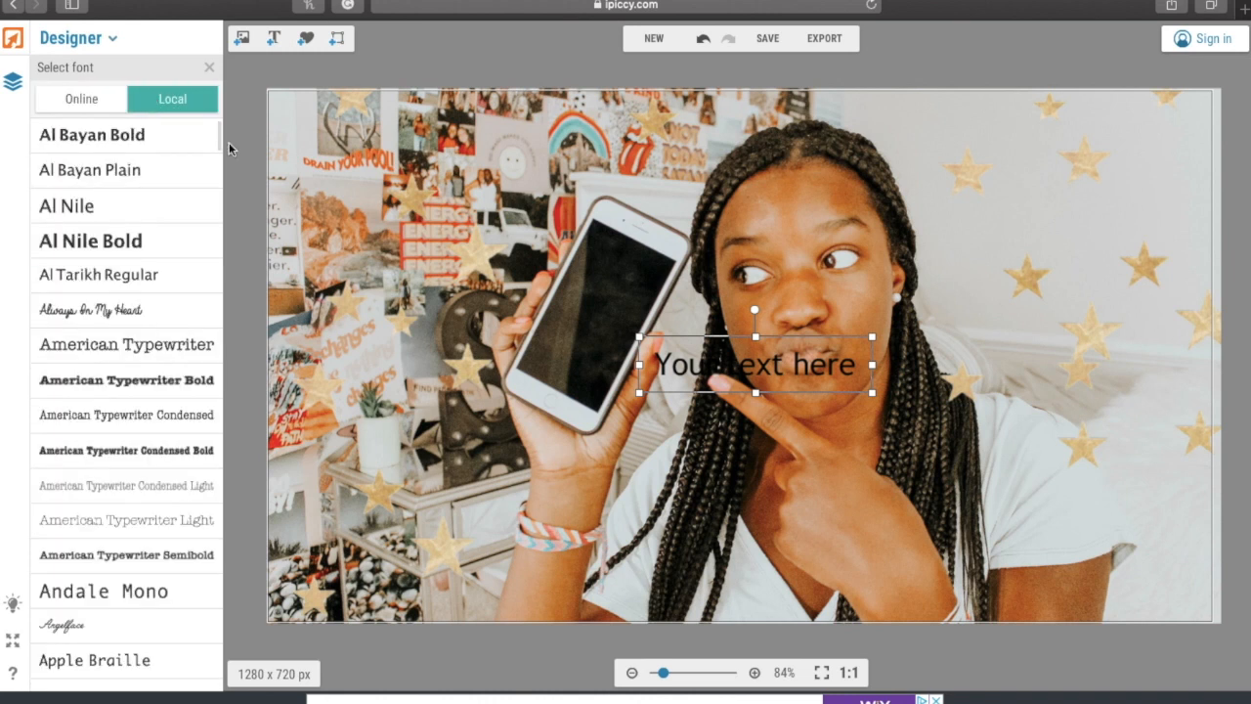
pyautogui.moveTo(219, 145); pyautogui.dragTo(168, 334)
pyautogui.scroll(-4, 168, 334)
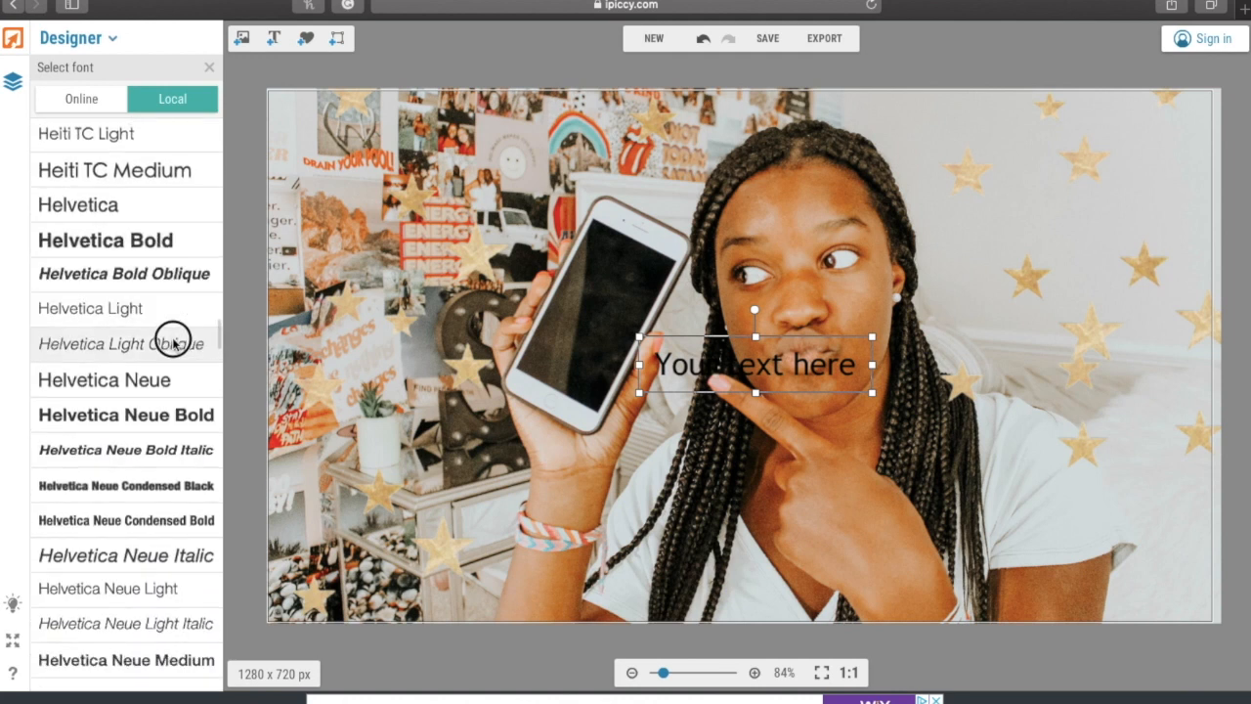
pyautogui.click(137, 456)
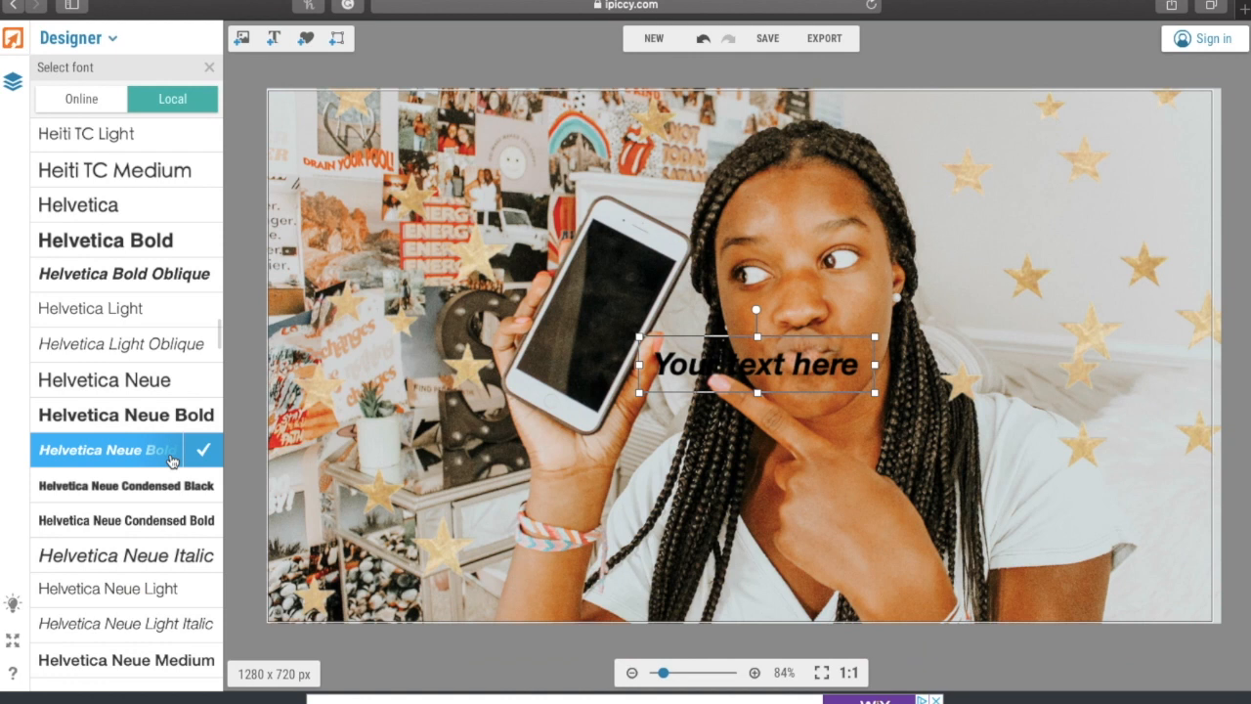
pyautogui.click(211, 67)
# - Replace the placeholder with the text 'the ultimate summer playlist'
pyautogui.moveTo(145, 304); pyautogui.dragTo(12, 301)
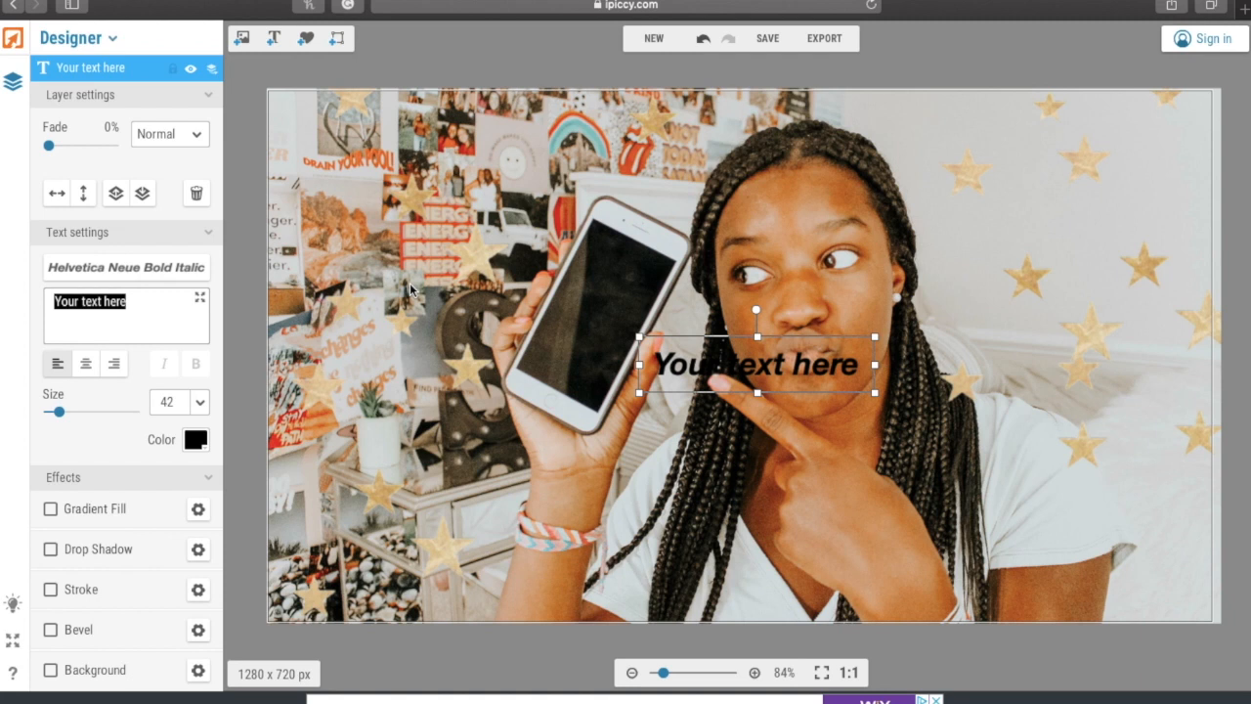
pyautogui.moveTo(128, 300); pyautogui.dragTo(45, 305)
pyautogui.write('the ultimaa')
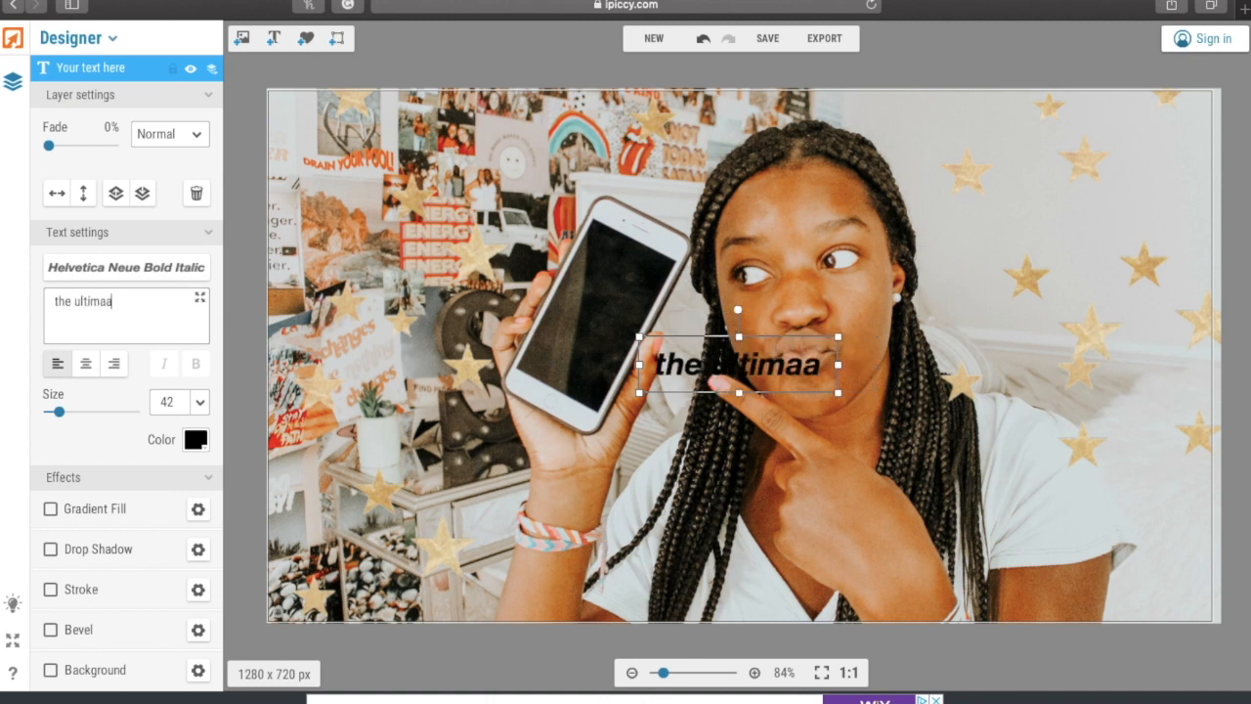
pyautogui.press('BackSpace')
pyautogui.write('te summer playlist')
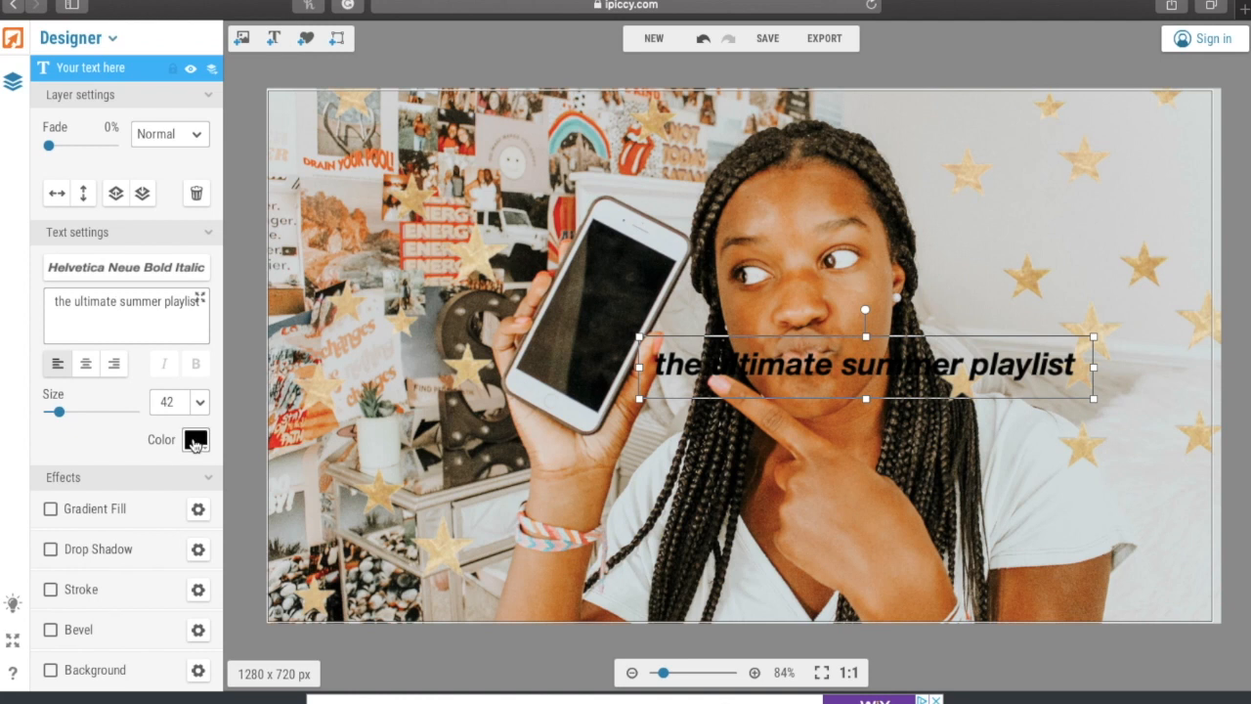
# - Make the text white with a drop shadow and a size-12 black outline
pyautogui.click(195, 442)
pyautogui.click(202, 500)
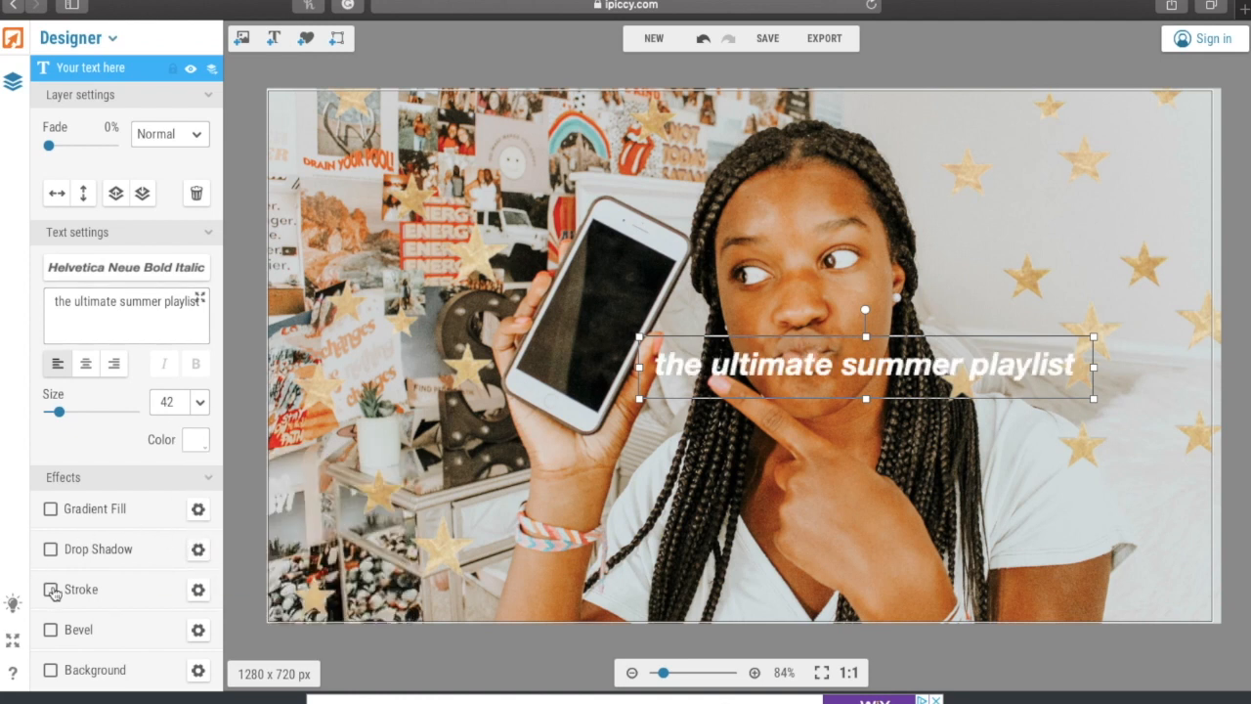
pyautogui.click(51, 589)
pyautogui.click(51, 549)
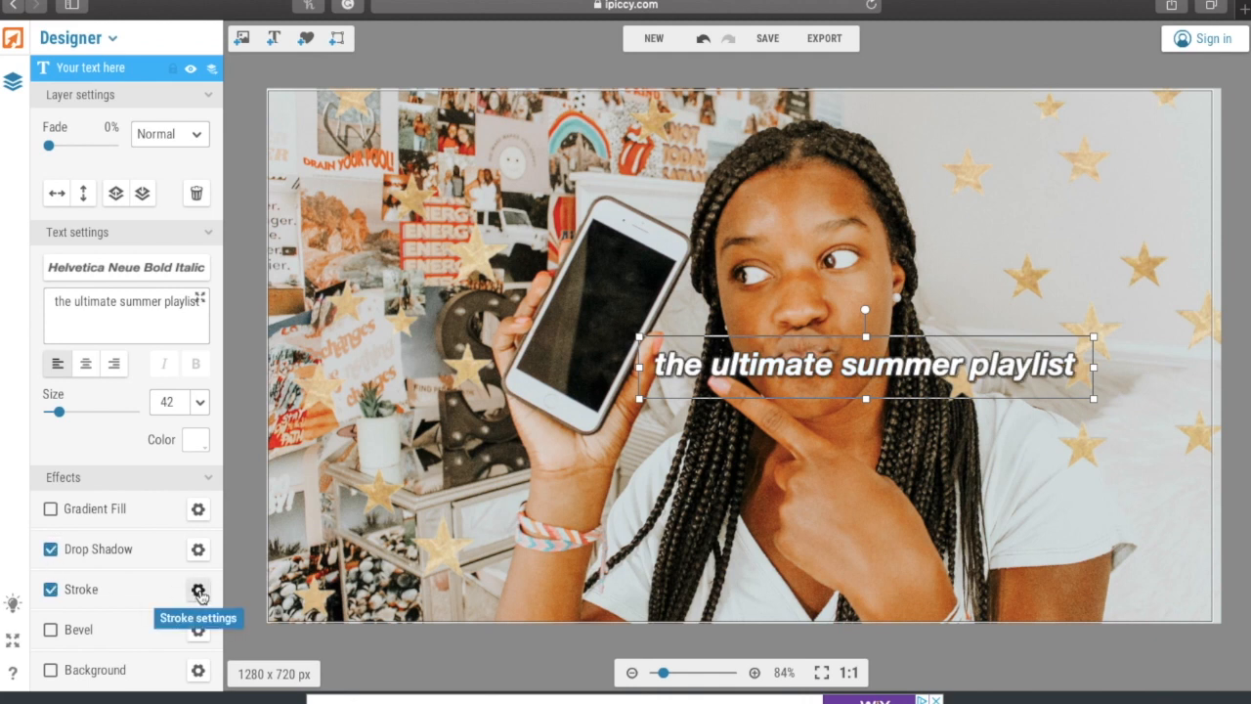
pyautogui.click(199, 593)
pyautogui.moveTo(274, 196); pyautogui.dragTo(282, 198)
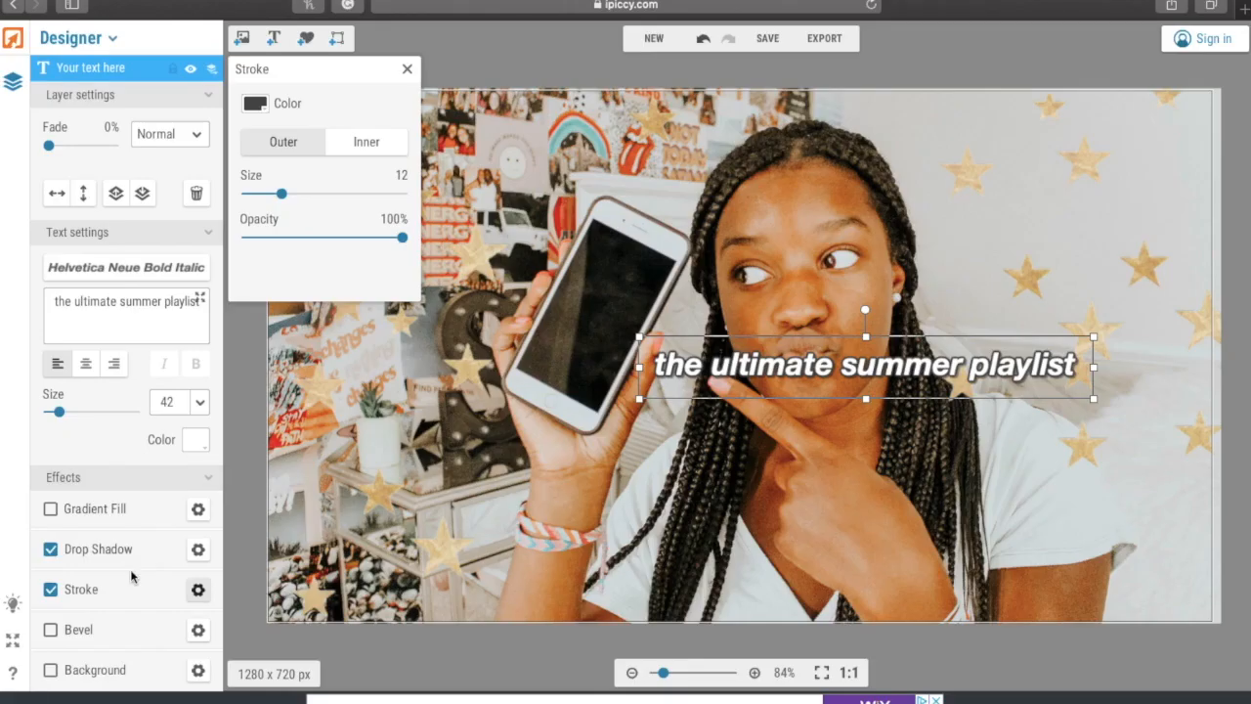
pyautogui.click(254, 103)
pyautogui.click(254, 148)
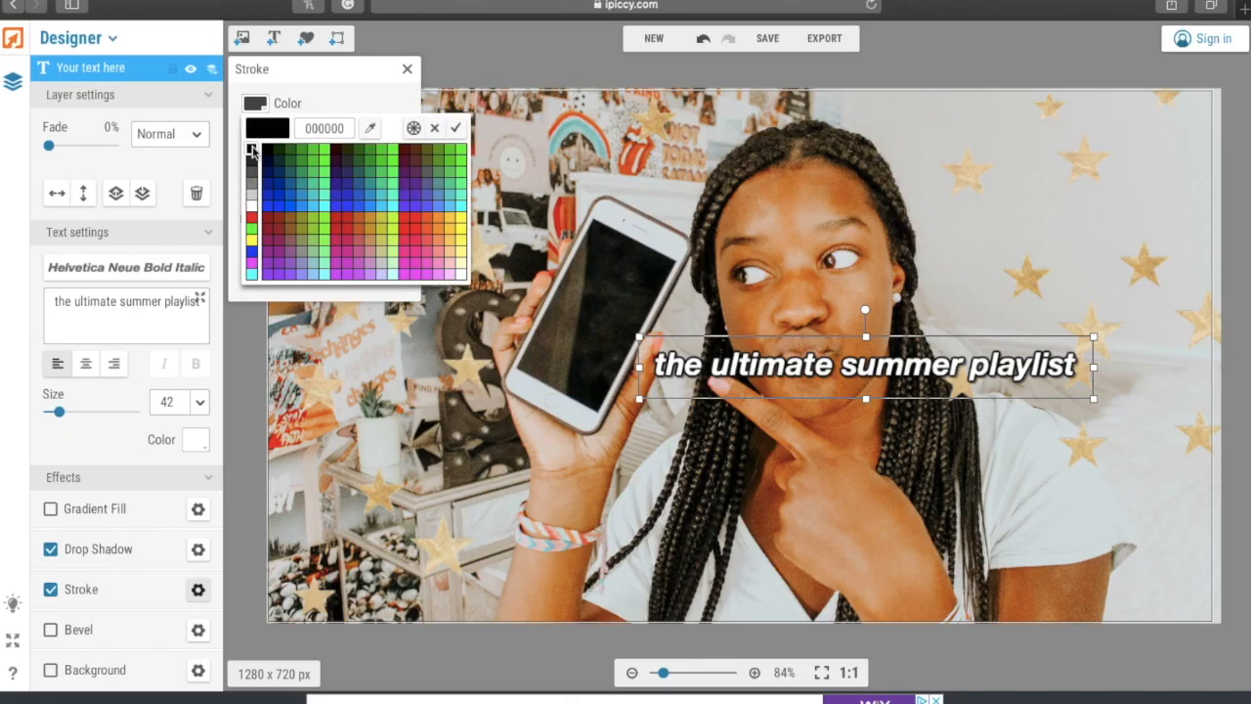
# - Enlarge the text to size 94 and try positions on the photo
pyautogui.moveTo(60, 417); pyautogui.dragTo(64, 417)
pyautogui.moveTo(68, 415); pyautogui.dragTo(75, 412)
pyautogui.moveTo(469, 364); pyautogui.dragTo(353, 496)
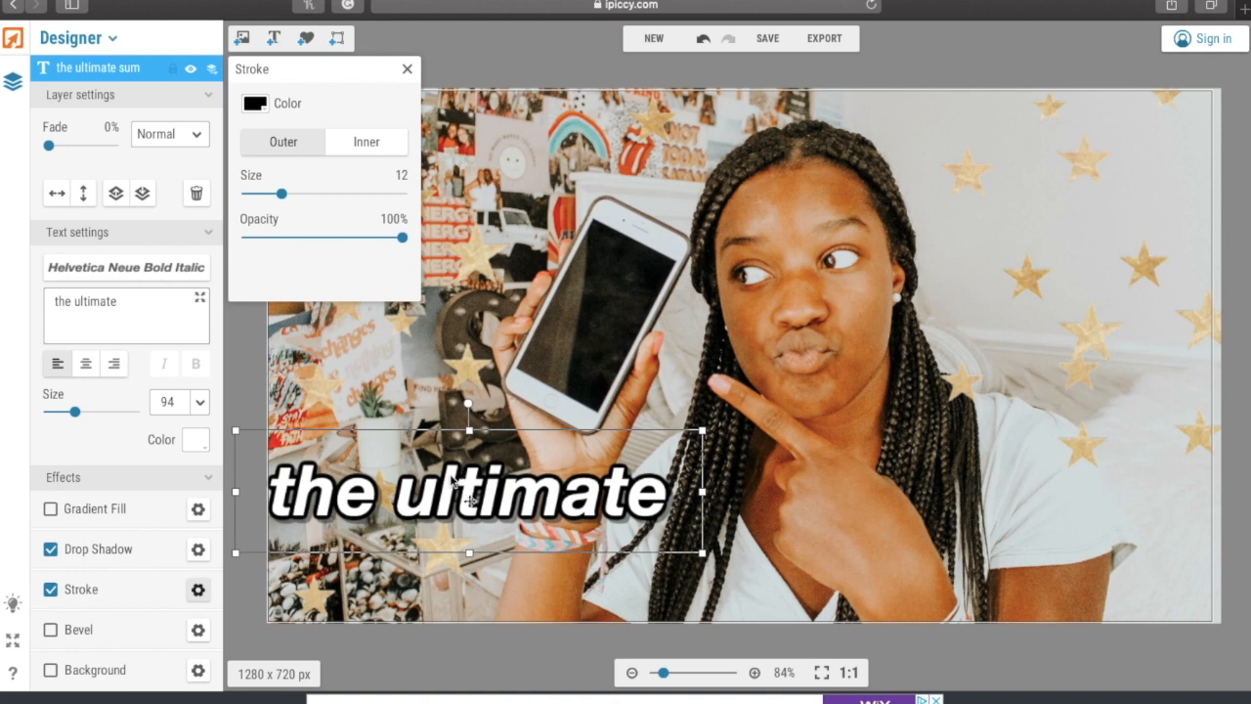
pyautogui.moveTo(452, 479); pyautogui.dragTo(559, 397)
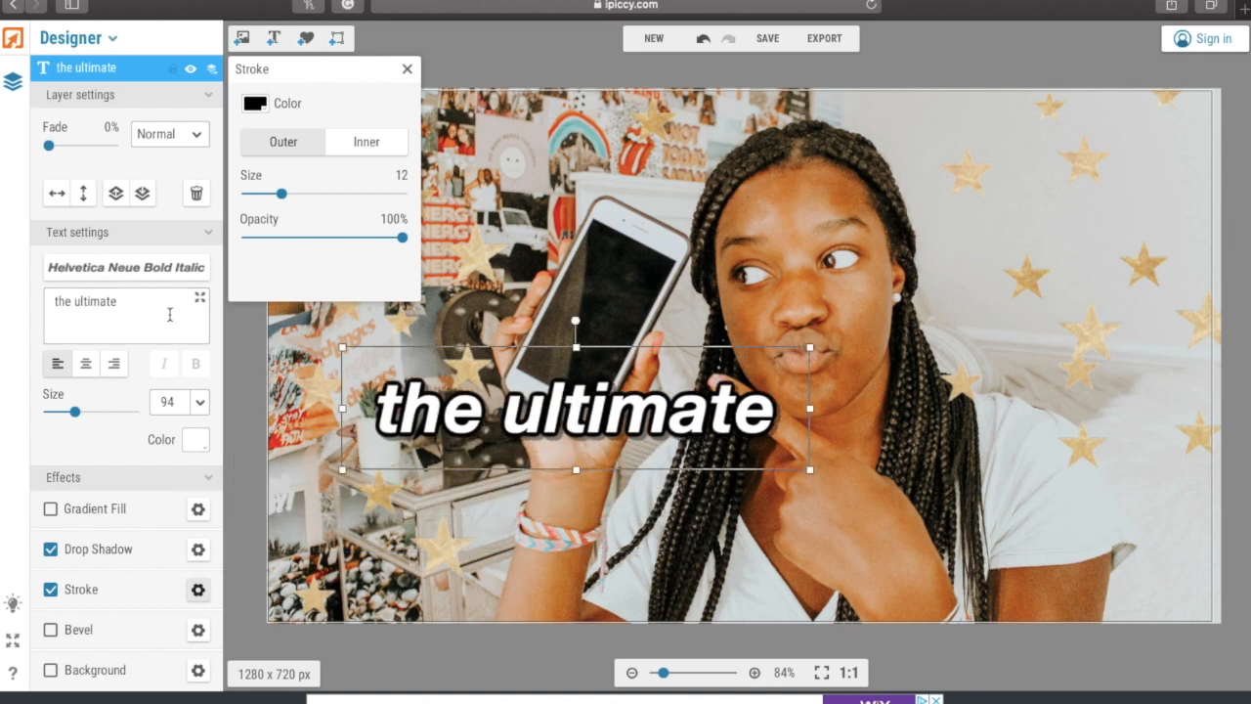
# - Change the text to 'songs you need' at size 142 across the middle of the photo
pyautogui.moveTo(157, 303); pyautogui.dragTo(2, 292)
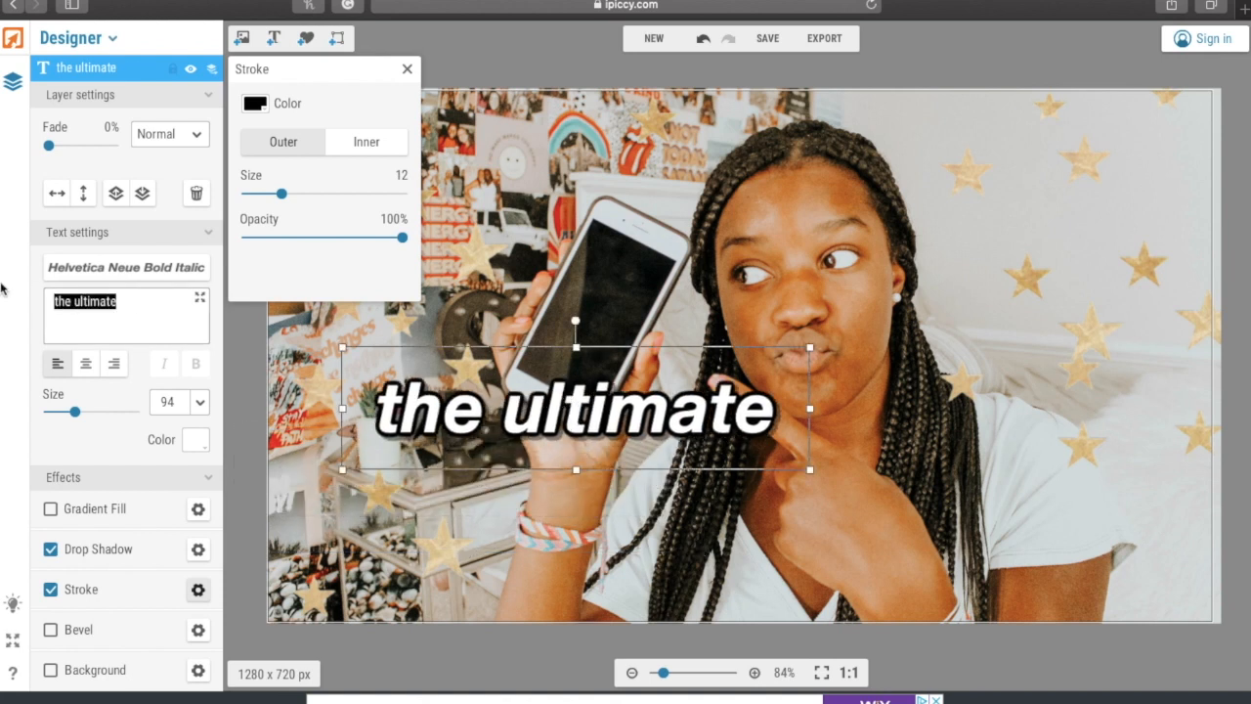
pyautogui.write('songs you')
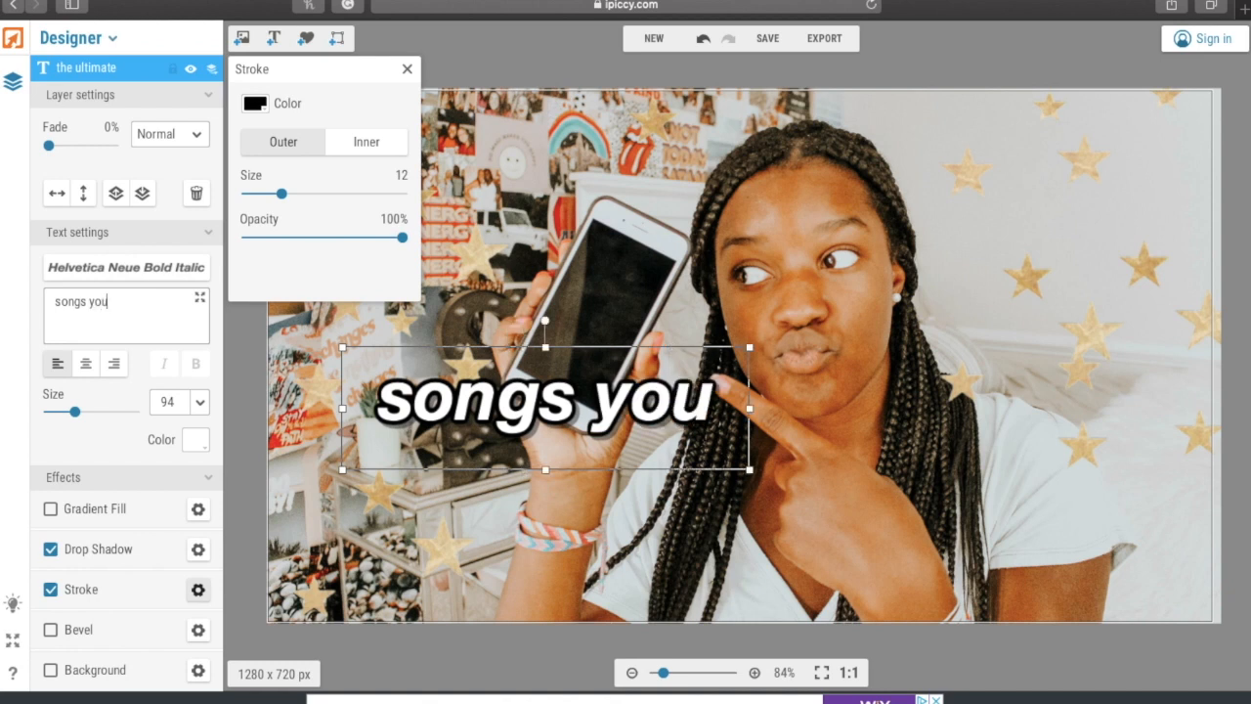
pyautogui.write(' need')
pyautogui.moveTo(75, 415); pyautogui.dragTo(89, 410)
pyautogui.moveTo(347, 418); pyautogui.dragTo(434, 441)
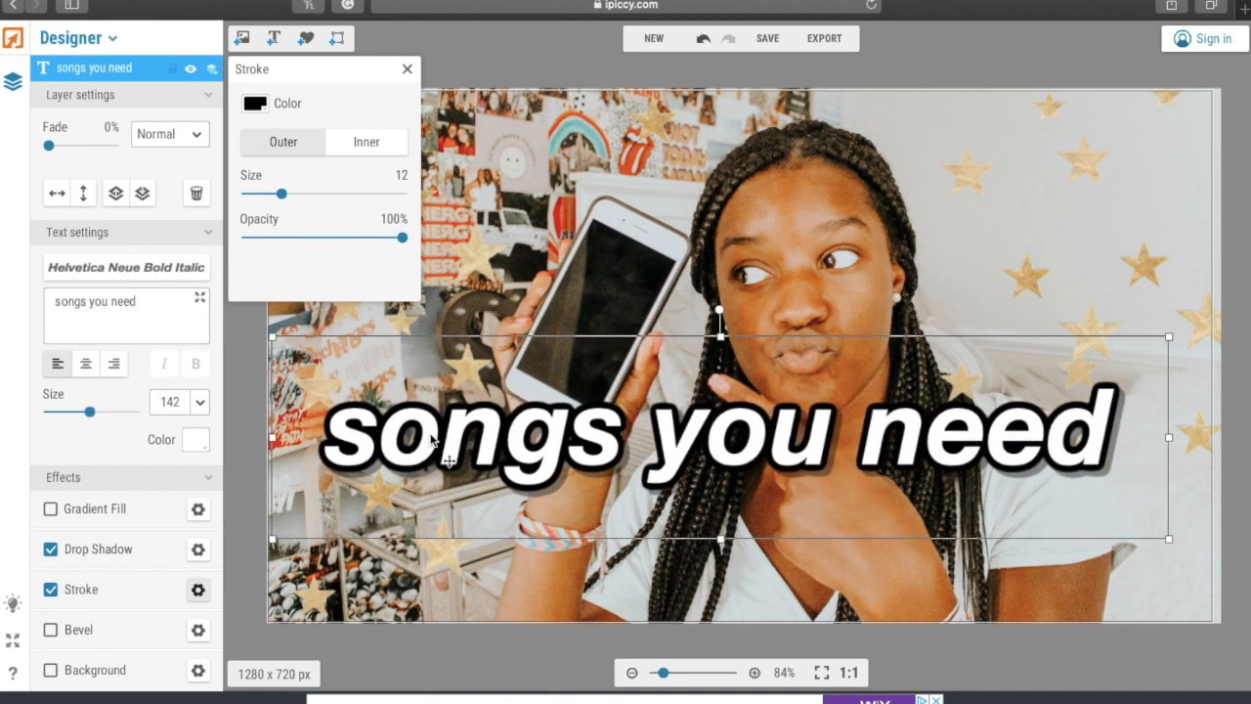
# - Duplicate the text layer and style the copy black with a white outline in Helvetica Neue Bold Italic
pyautogui.rightClick(433, 438)
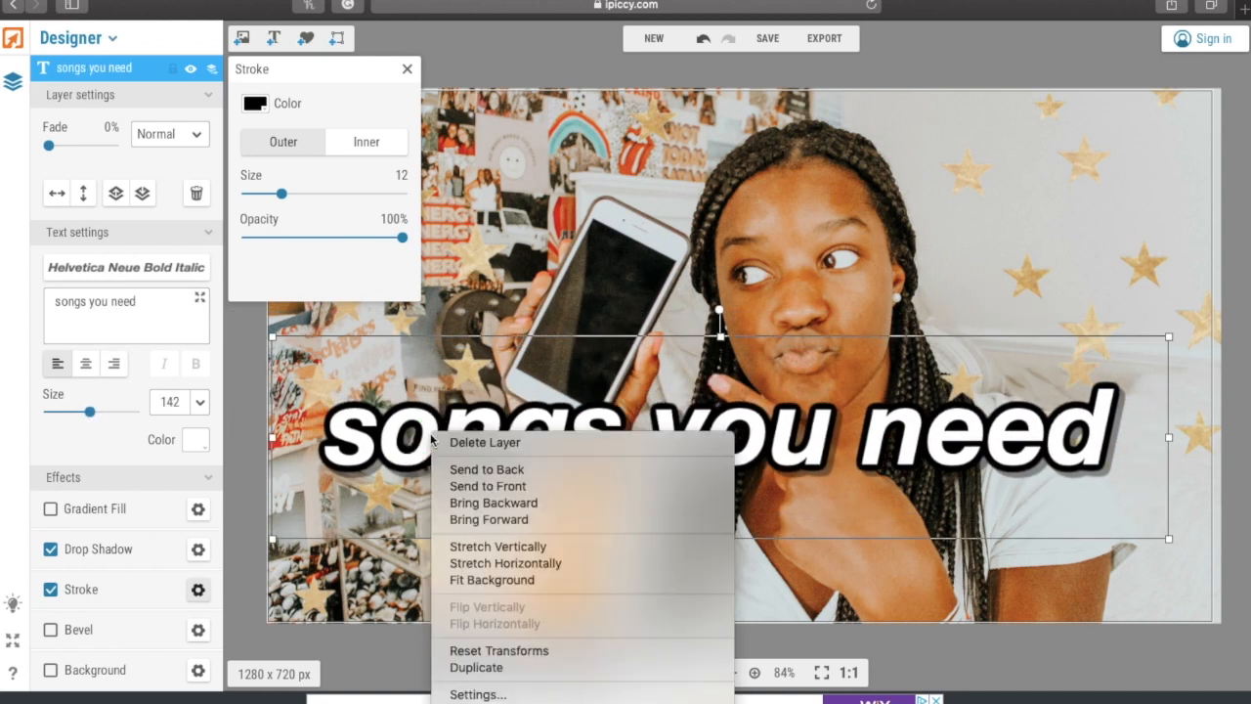
pyautogui.click(460, 669)
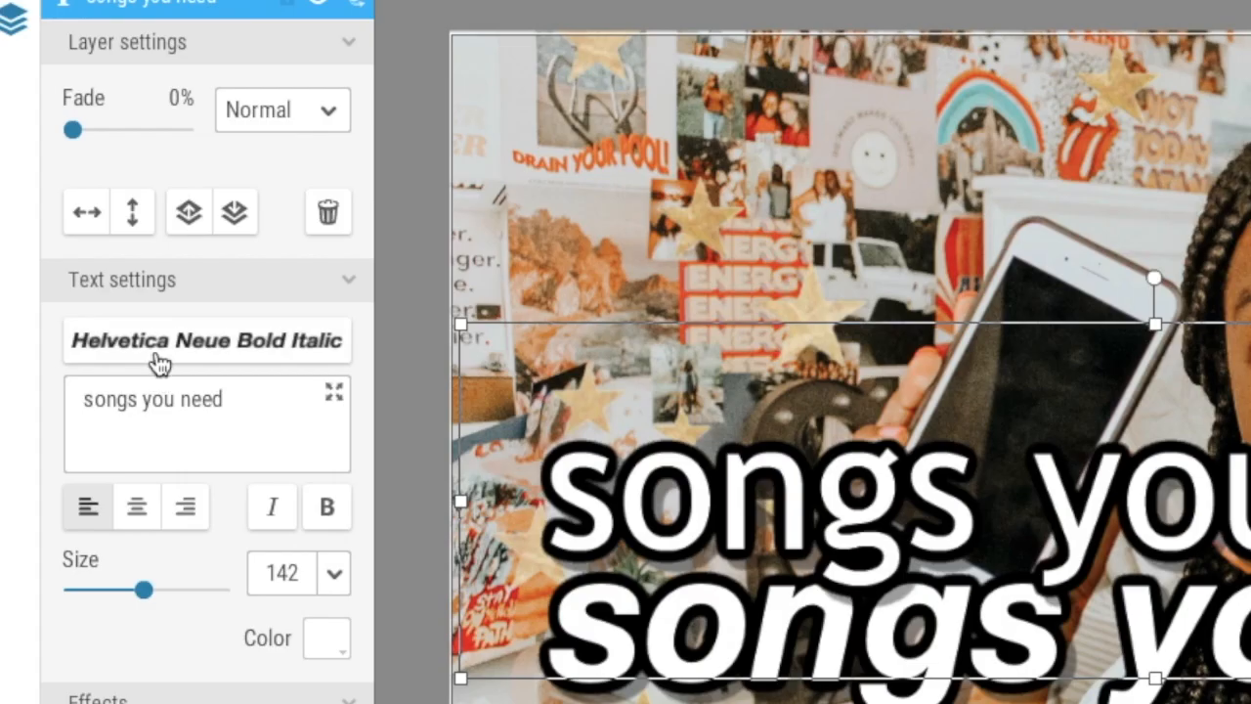
pyautogui.click(98, 267)
pyautogui.click(195, 656)
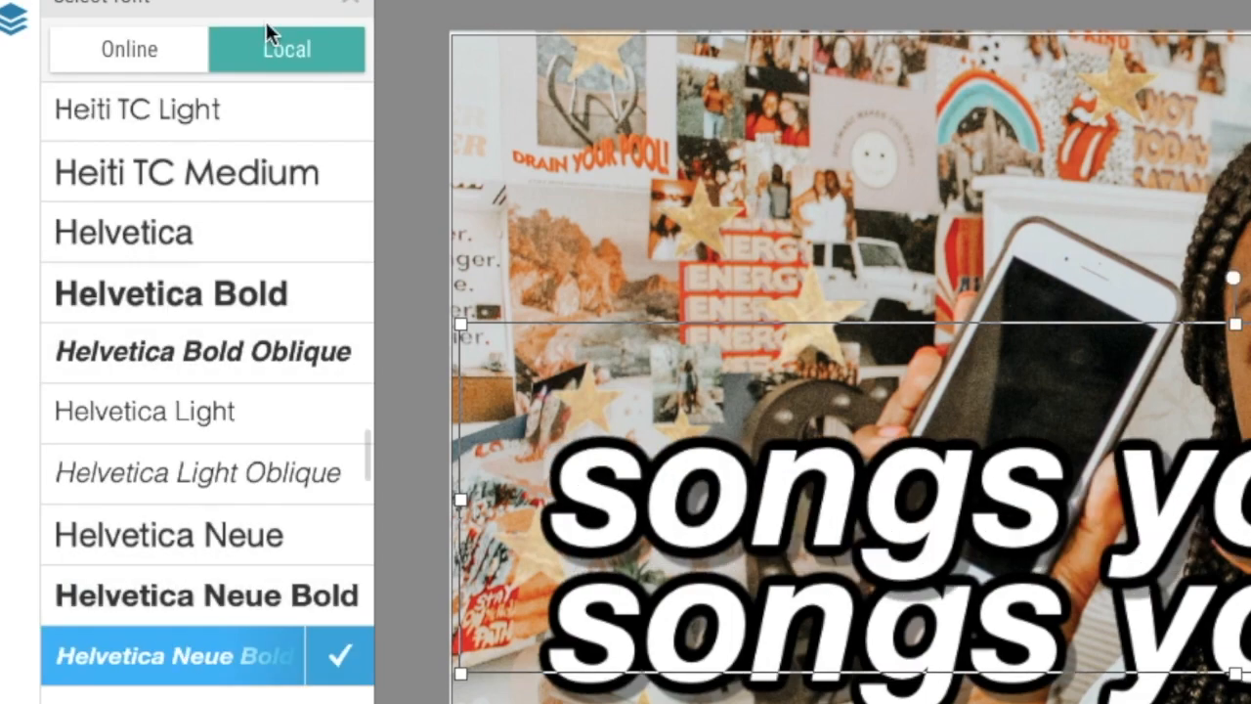
pyautogui.click(349, 3)
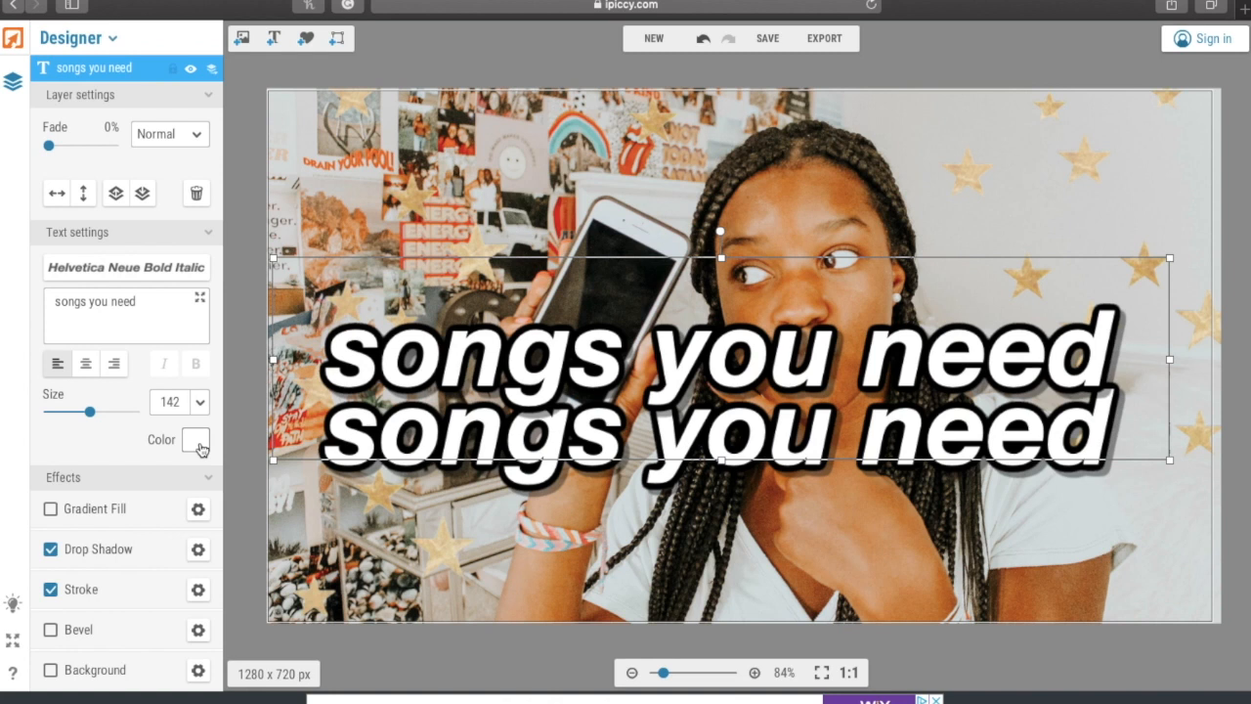
pyautogui.click(197, 441)
pyautogui.click(192, 490)
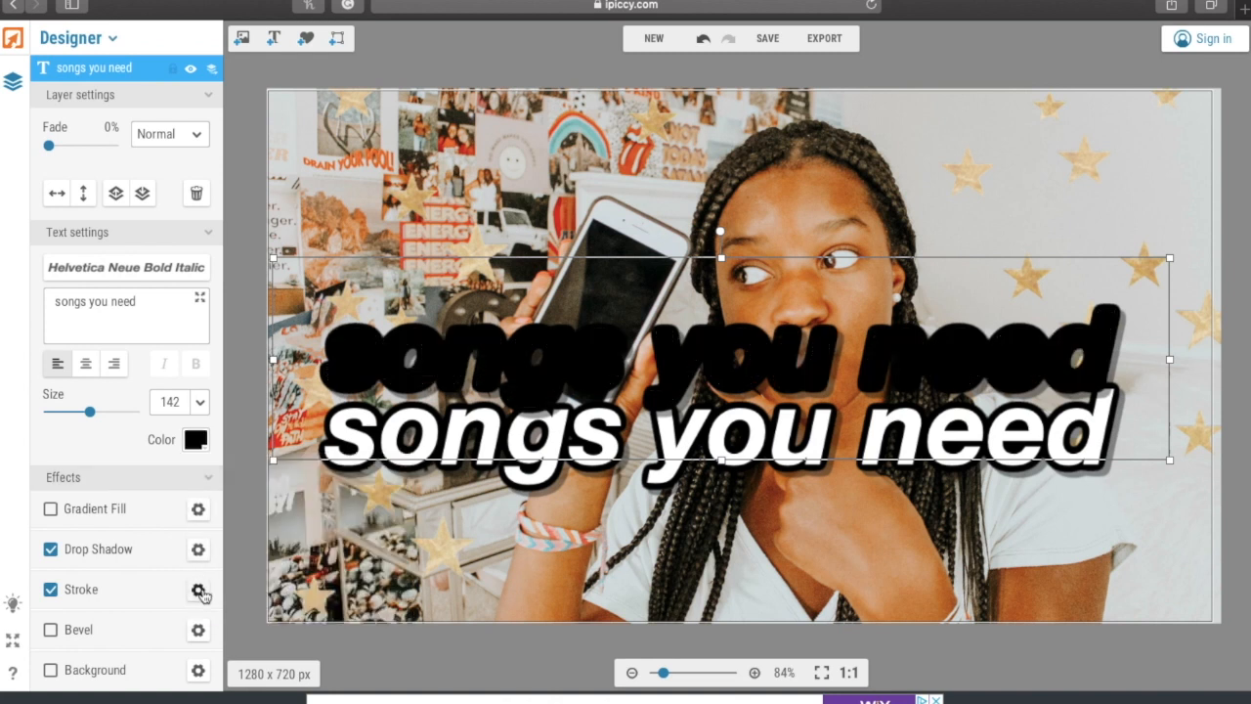
pyautogui.click(199, 590)
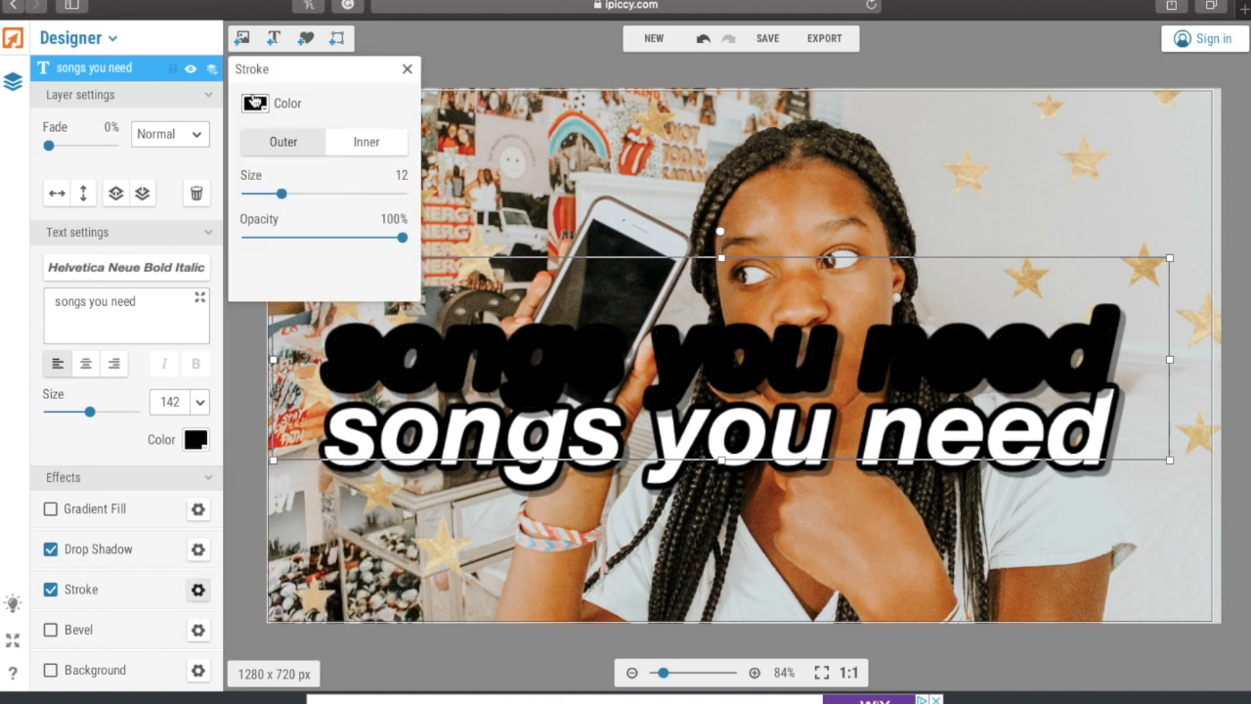
pyautogui.click(253, 103)
pyautogui.click(278, 287)
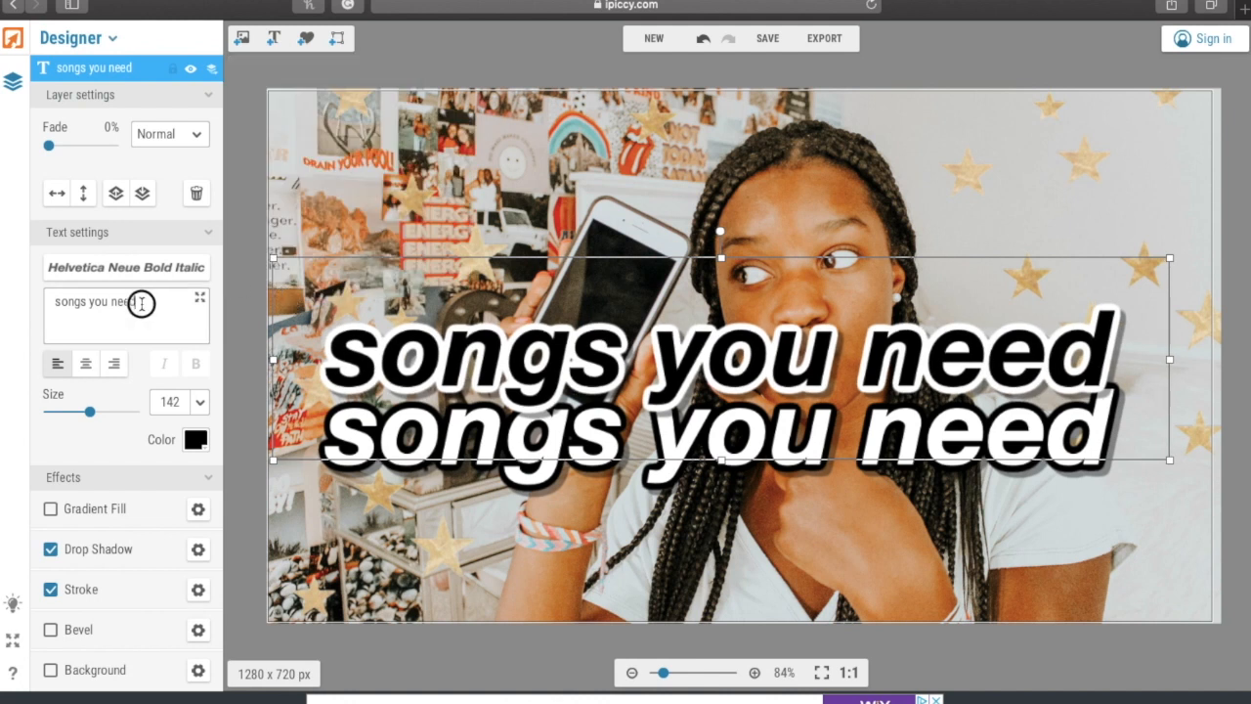
# - Retype the copy as 'this summer', move it below 'songs you need', and nudge that down
pyautogui.moveTo(142, 303); pyautogui.dragTo(5, 291)
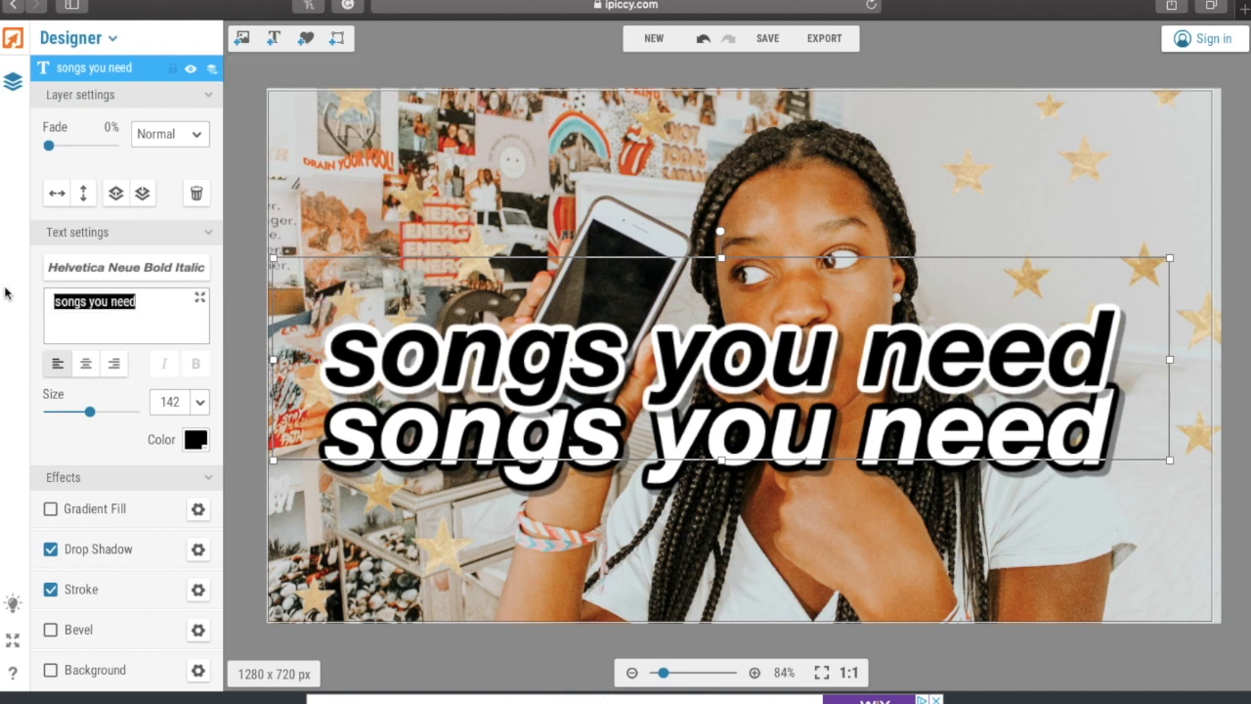
pyautogui.write('this summer')
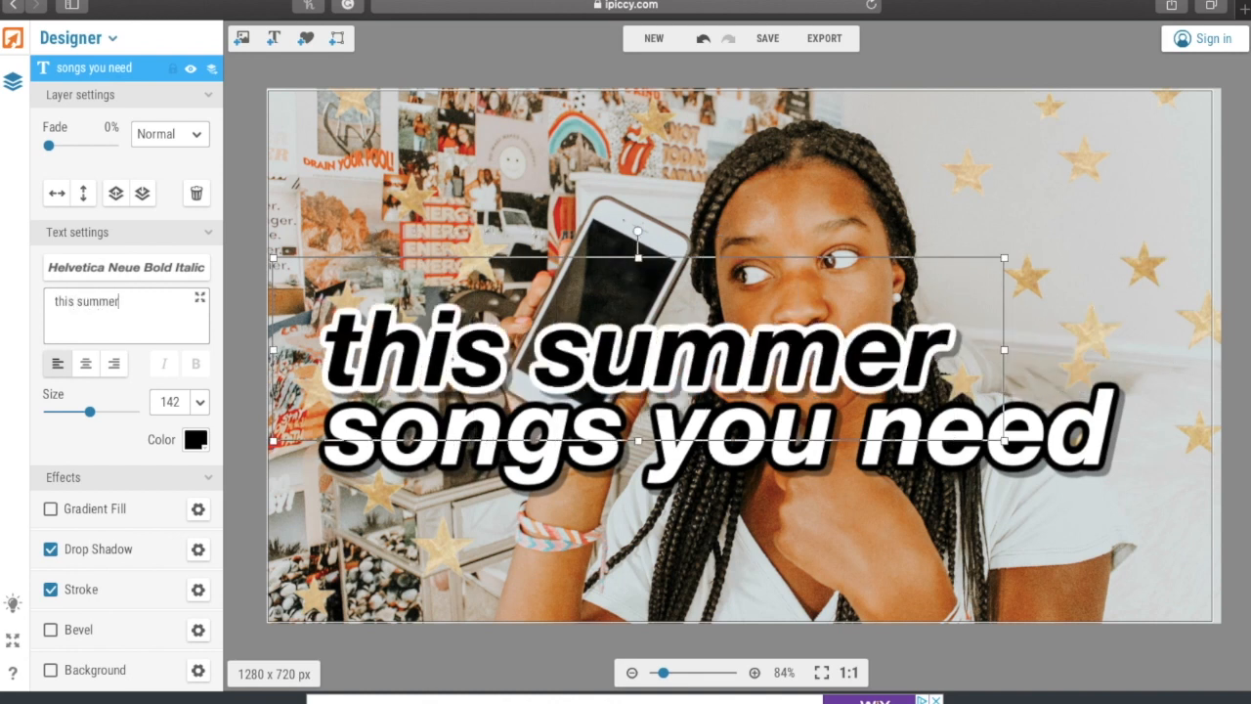
pyautogui.moveTo(408, 369); pyautogui.dragTo(469, 544)
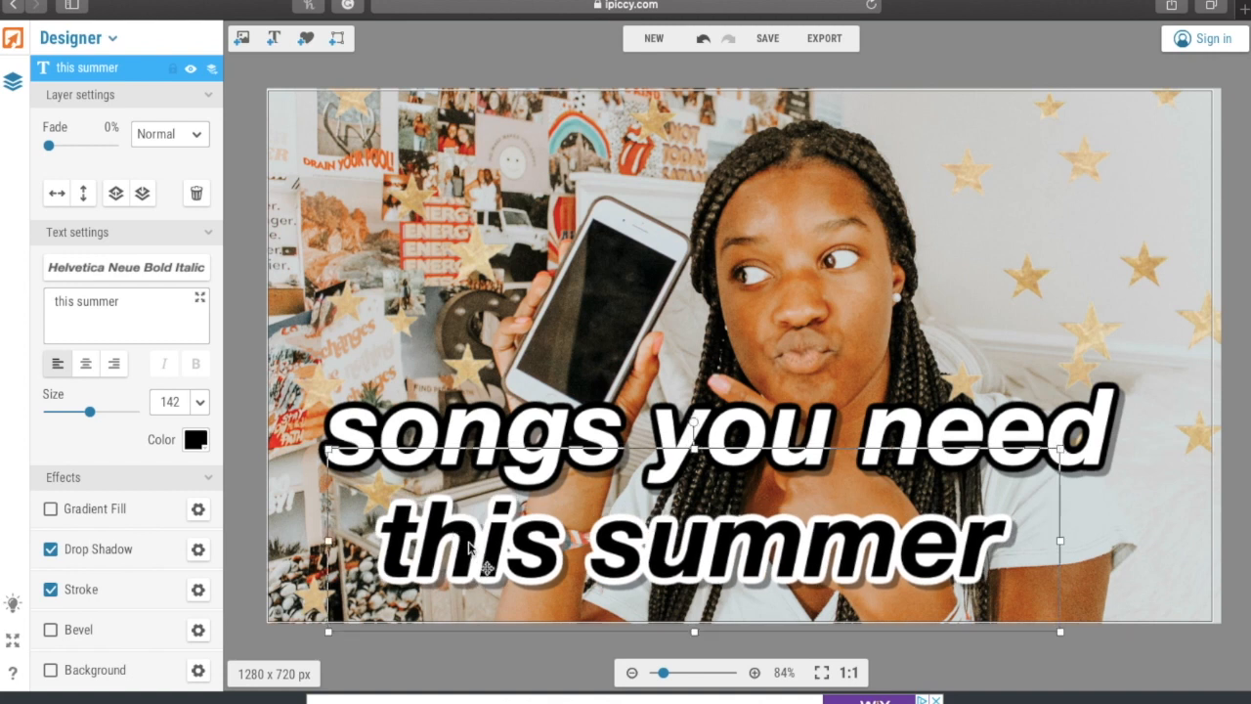
pyautogui.moveTo(478, 426); pyautogui.dragTo(487, 442)
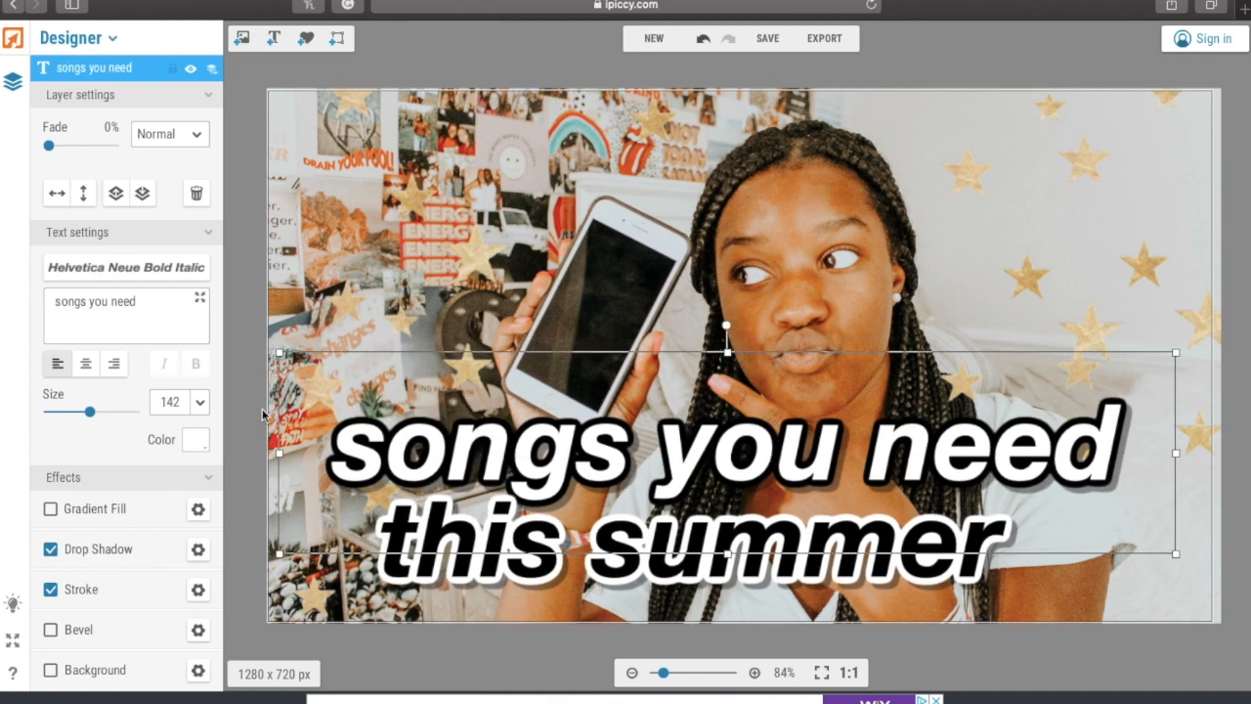
# - Move 'songs you need' to the top and 'this summer' to the bottom of the photo
pyautogui.click(422, 586)
pyautogui.moveTo(435, 489); pyautogui.dragTo(442, 125)
pyautogui.moveTo(508, 572); pyautogui.dragTo(537, 578)
pyautogui.click(474, 332)
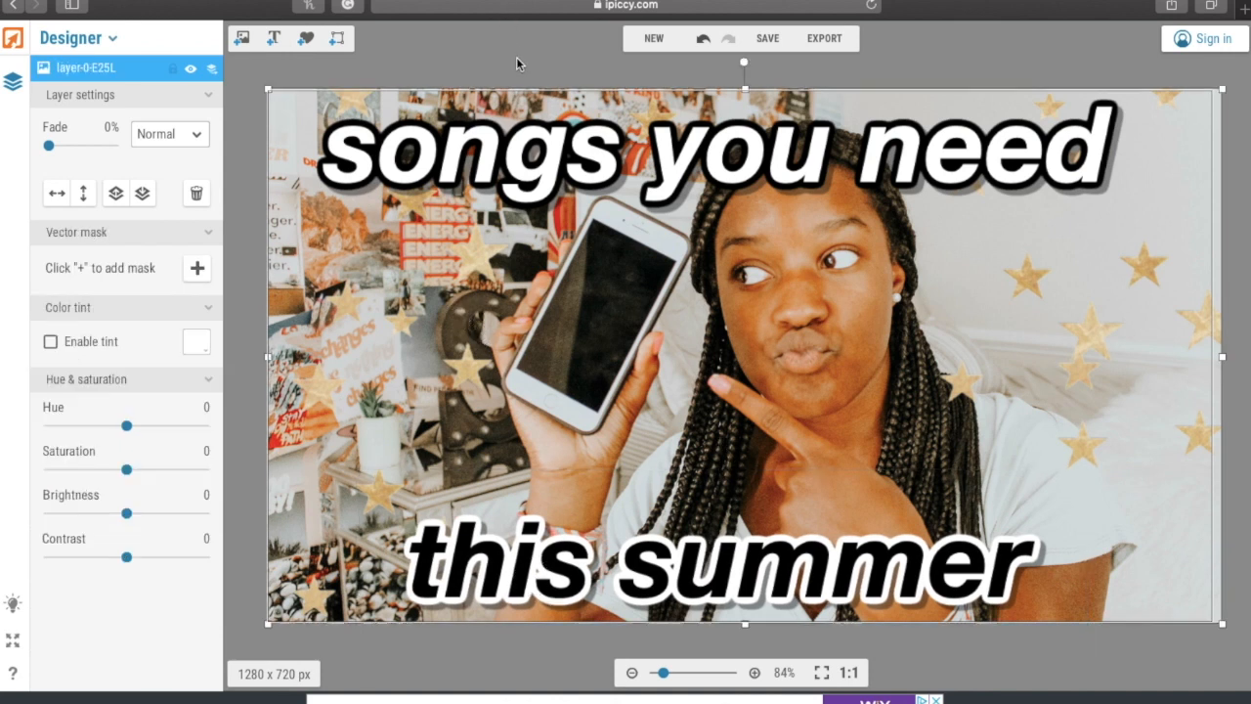
# - Check the layout in the save preview and return 'songs you need' to the top edge
pyautogui.click(769, 41)
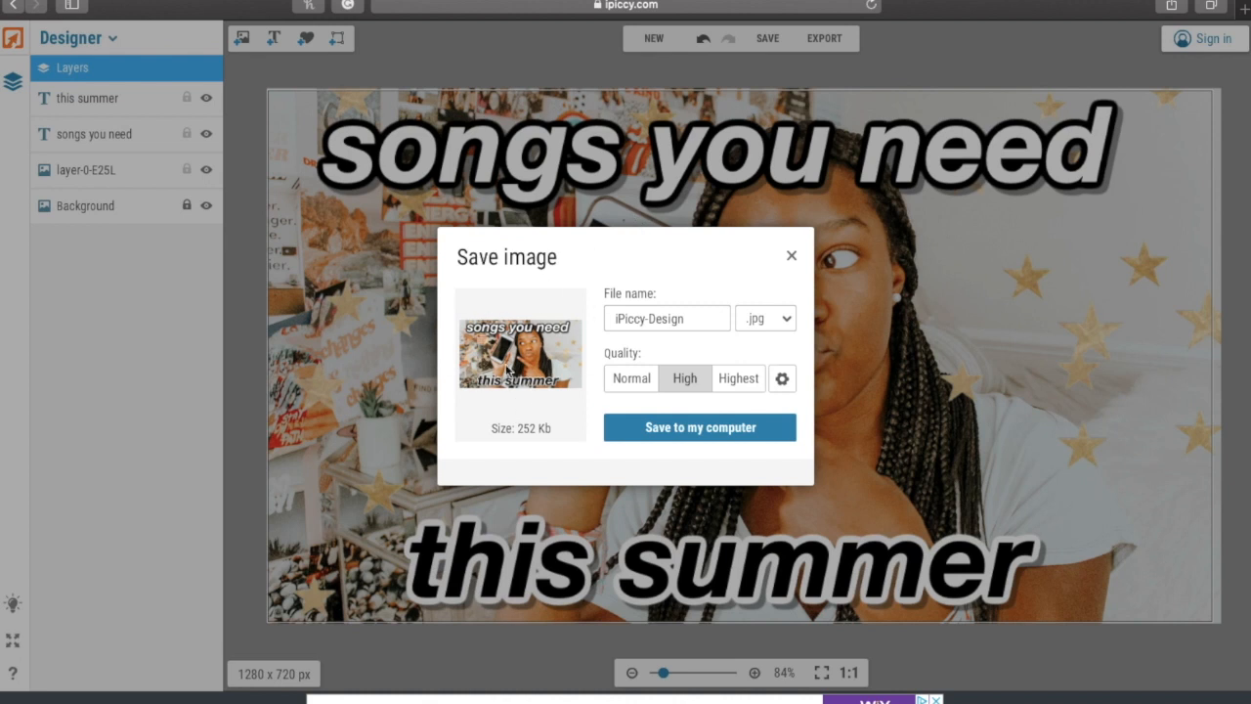
pyautogui.click(789, 257)
pyautogui.moveTo(674, 202); pyautogui.dragTo(690, 500)
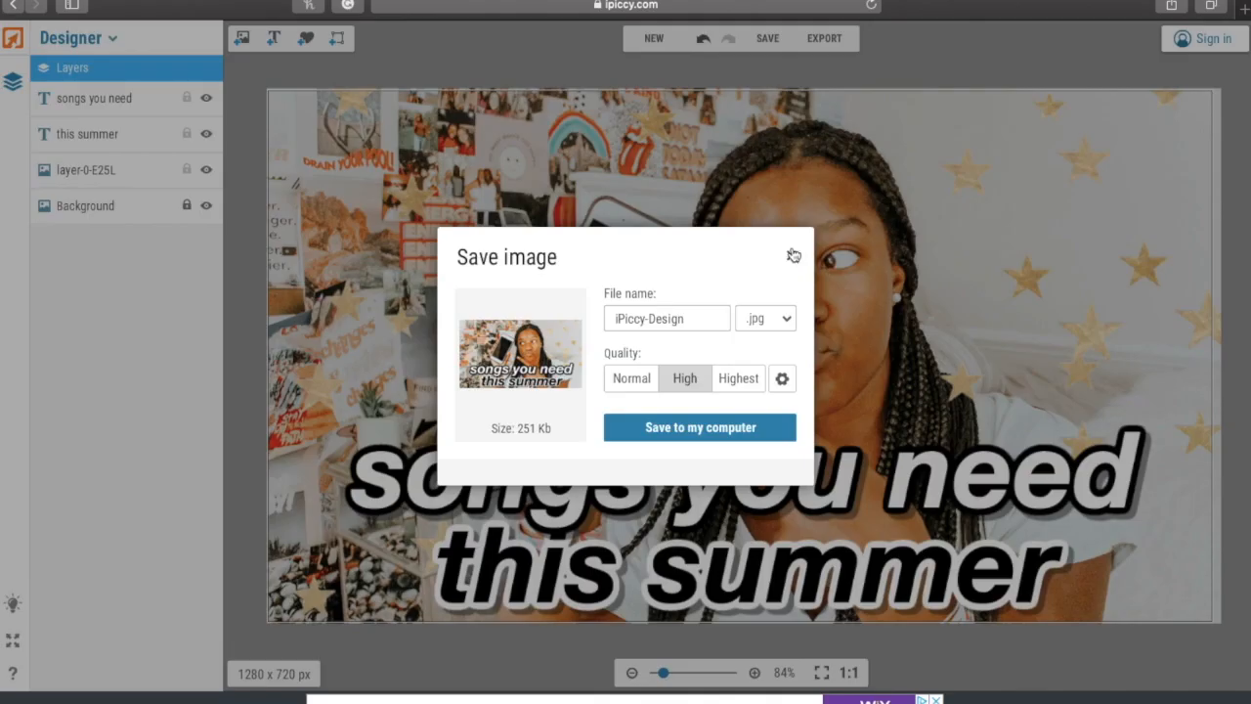
pyautogui.click(792, 256)
pyautogui.click(697, 196)
pyautogui.moveTo(697, 195); pyautogui.dragTo(697, 122)
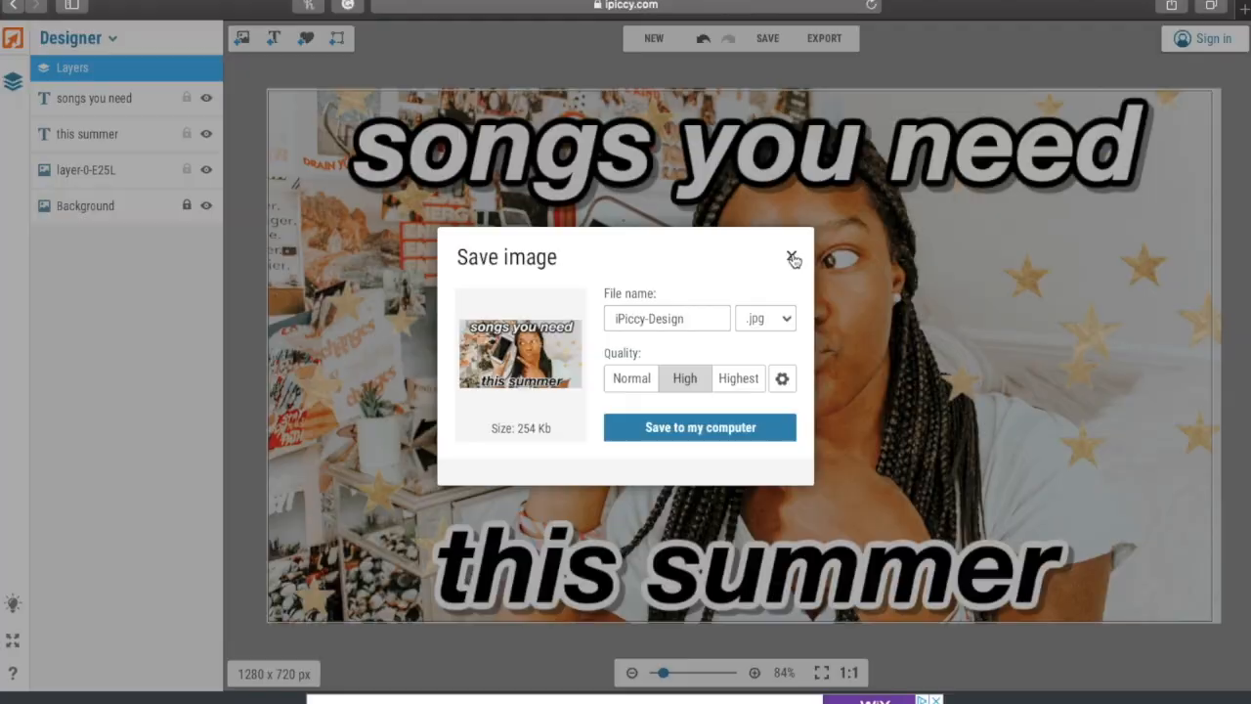
pyautogui.click(791, 257)
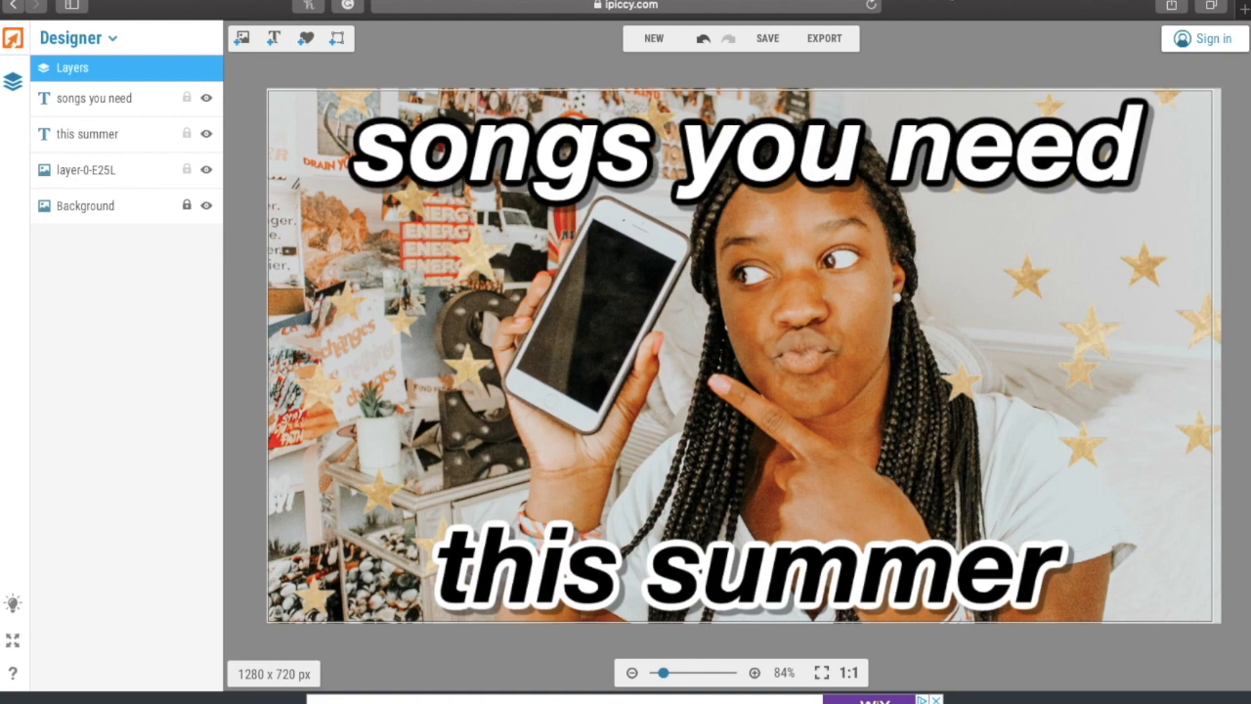
# - Search Google Images for 'palm tree emoji sticker png' and drag the palm tree preview to the desktop
pyautogui.press('super+t')
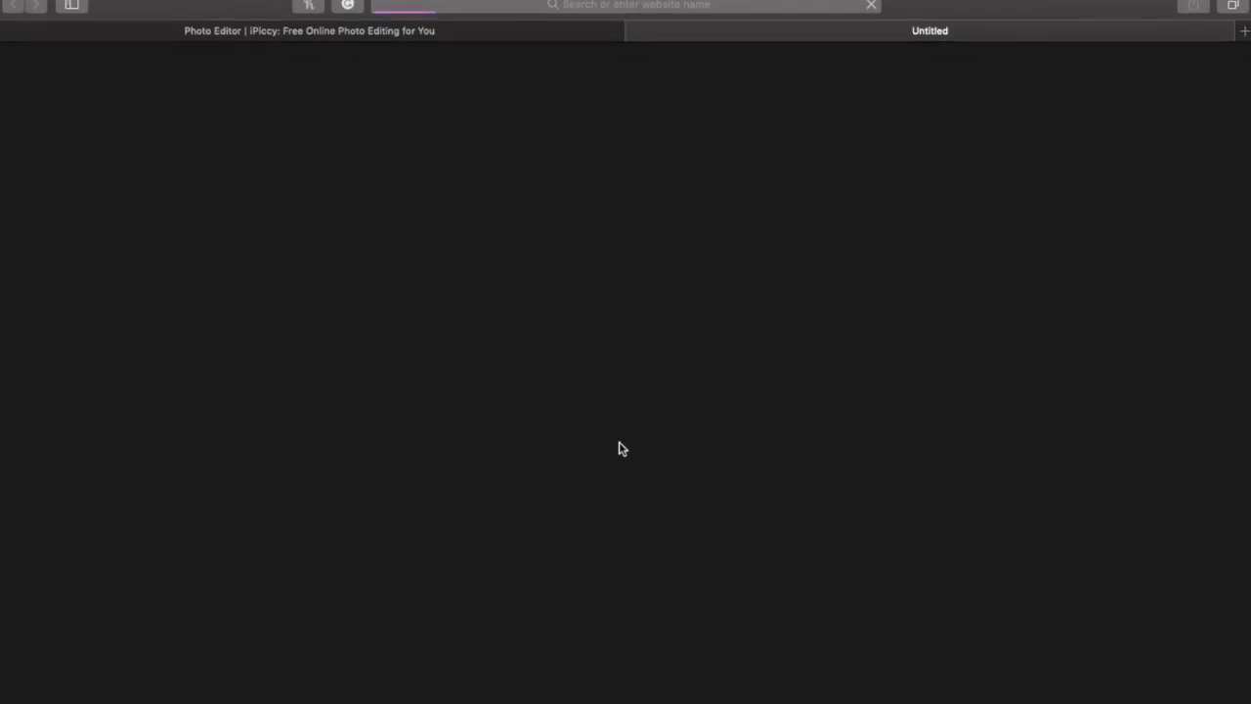
pyautogui.write('palm tree em')
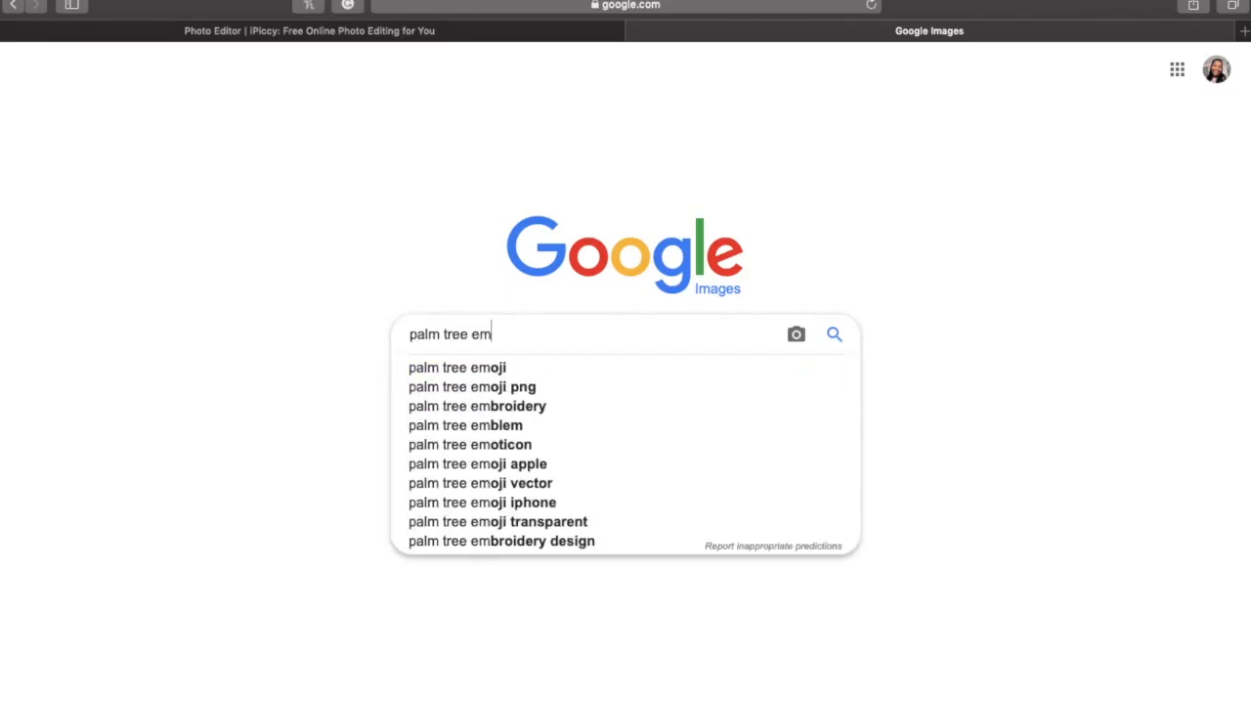
pyautogui.write('oji sticker png')
pyautogui.press('Return')
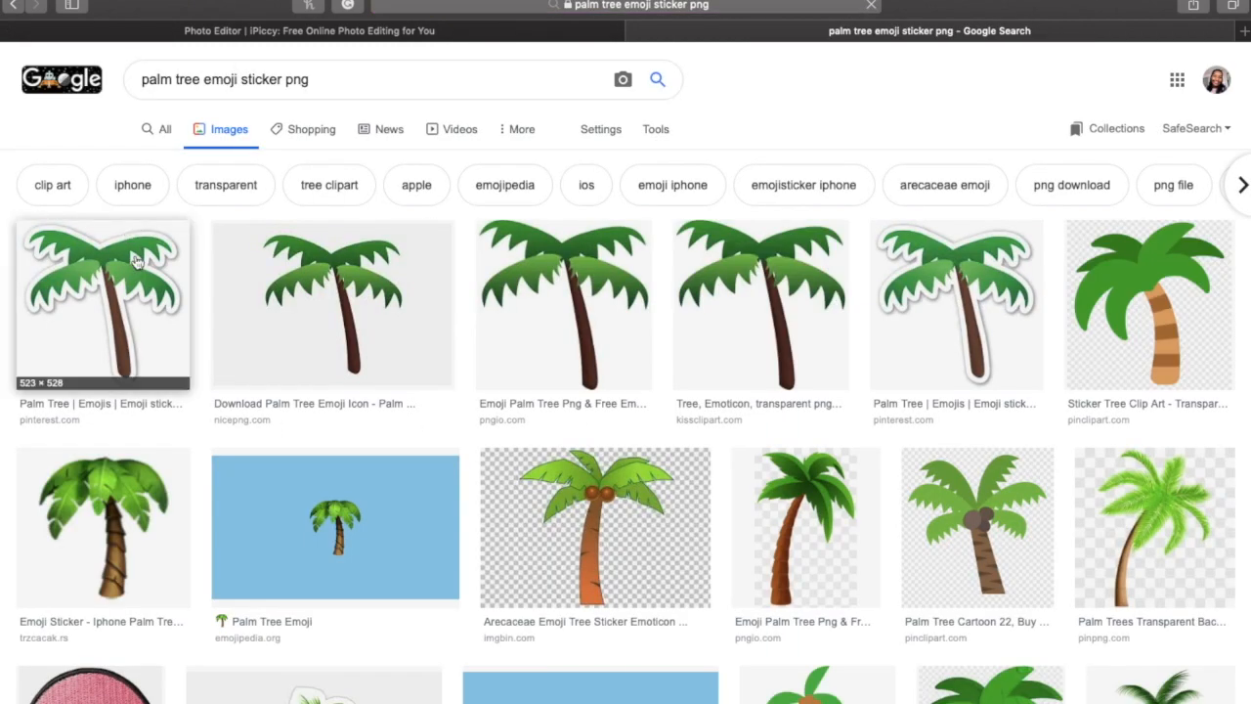
pyautogui.click(137, 261)
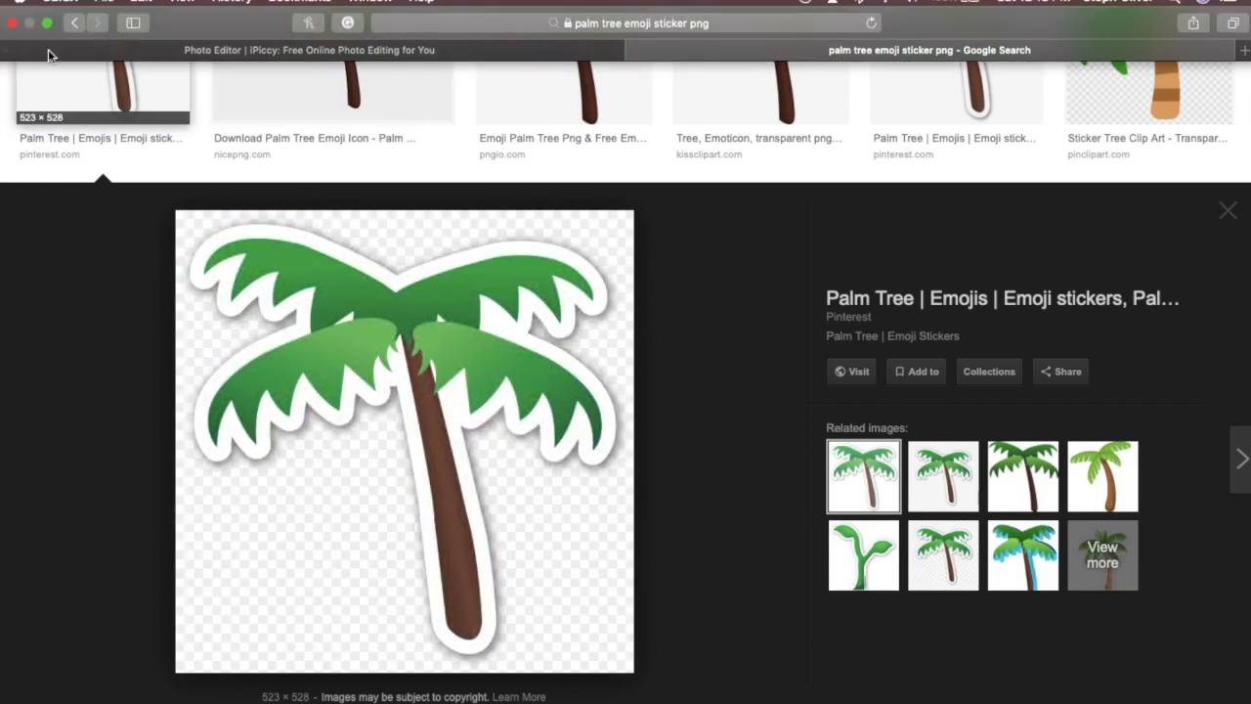
pyautogui.click(47, 23)
pyautogui.moveTo(399, 329); pyautogui.dragTo(10, 703)
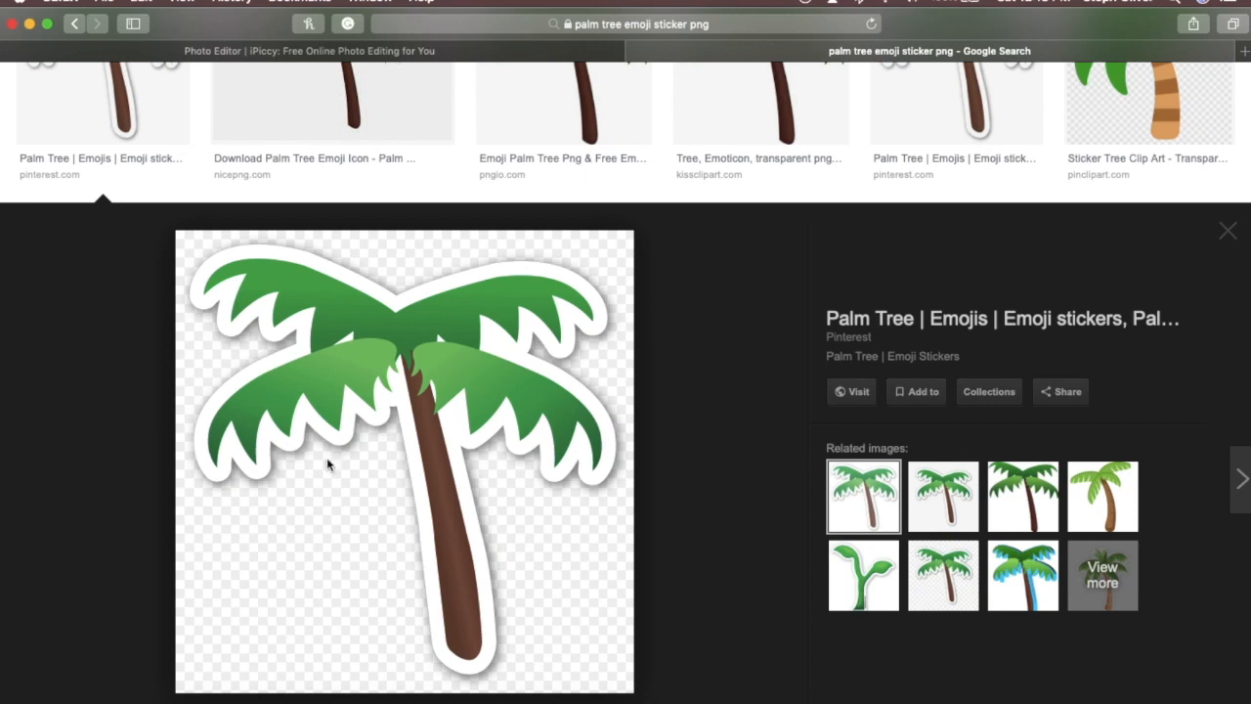
pyautogui.scroll(5, 326, 457)
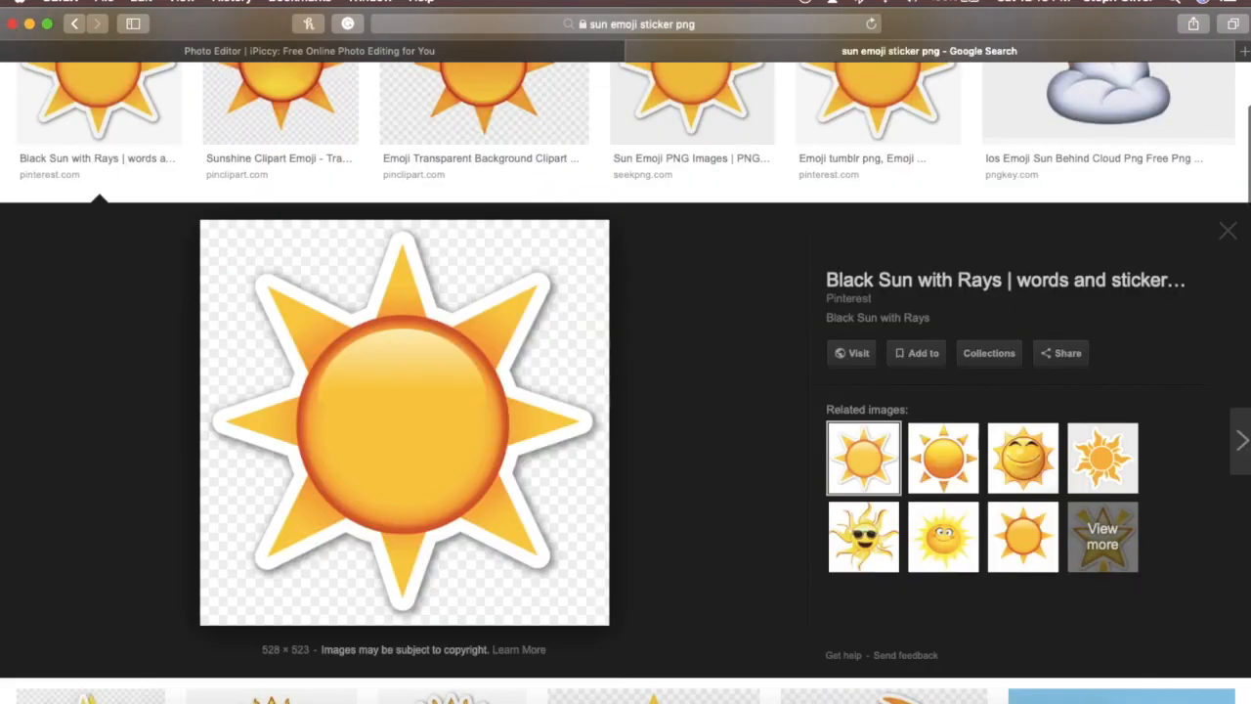
pyautogui.click(497, 50)
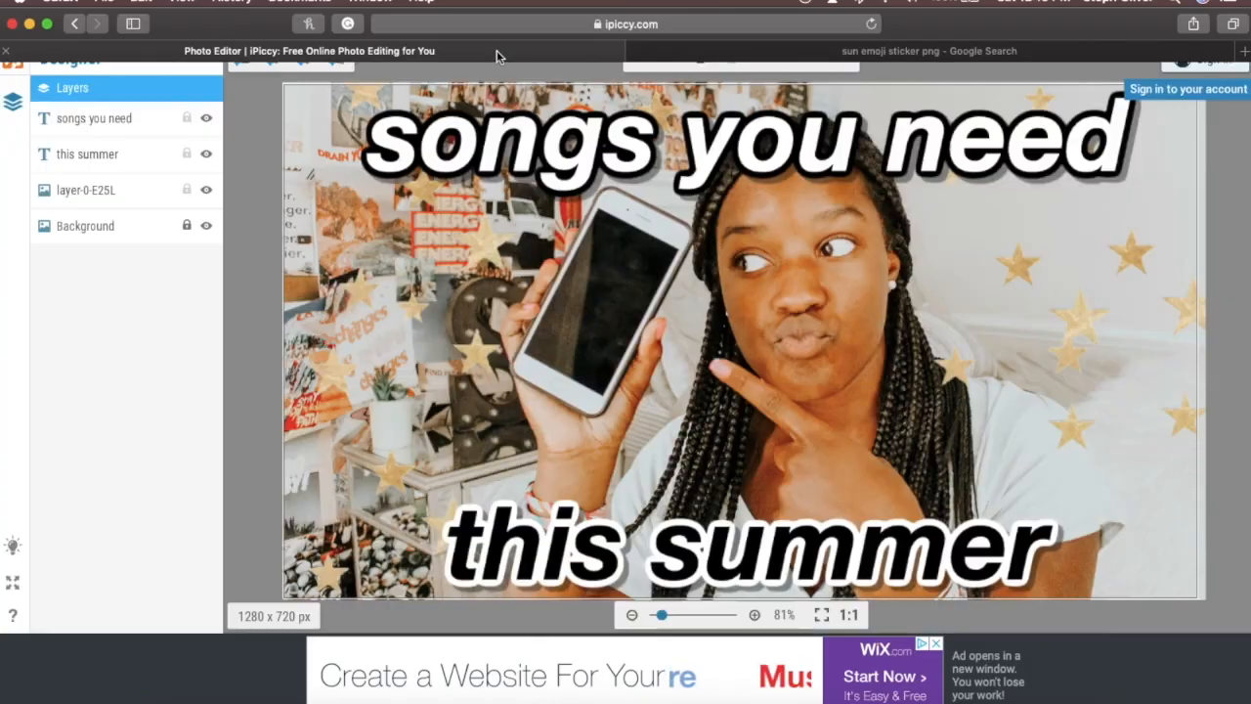
pyautogui.click(49, 24)
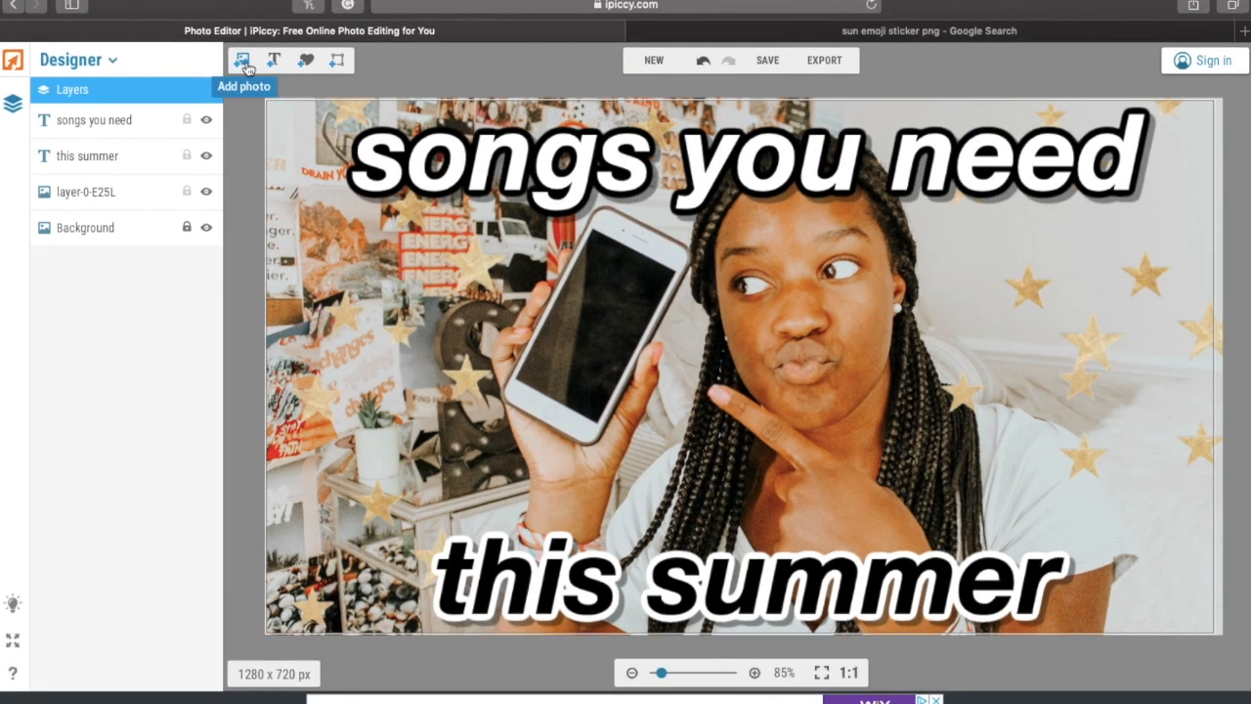
pyautogui.click(243, 62)
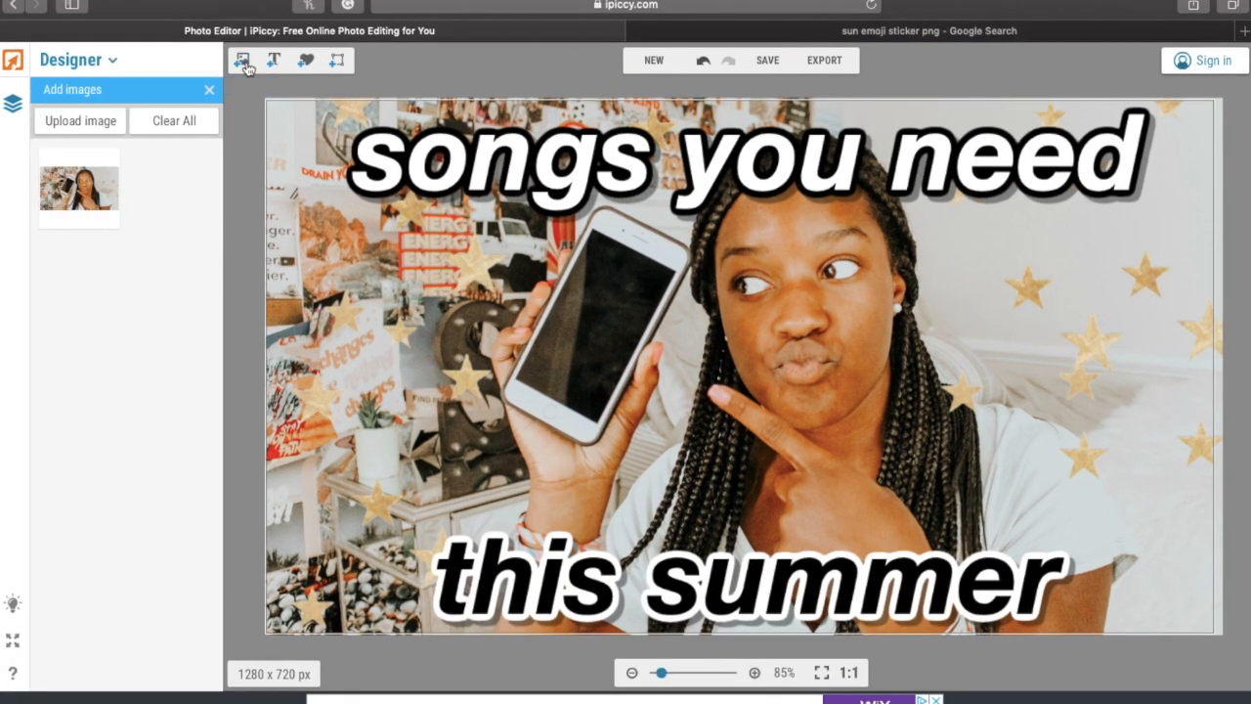
pyautogui.click(80, 122)
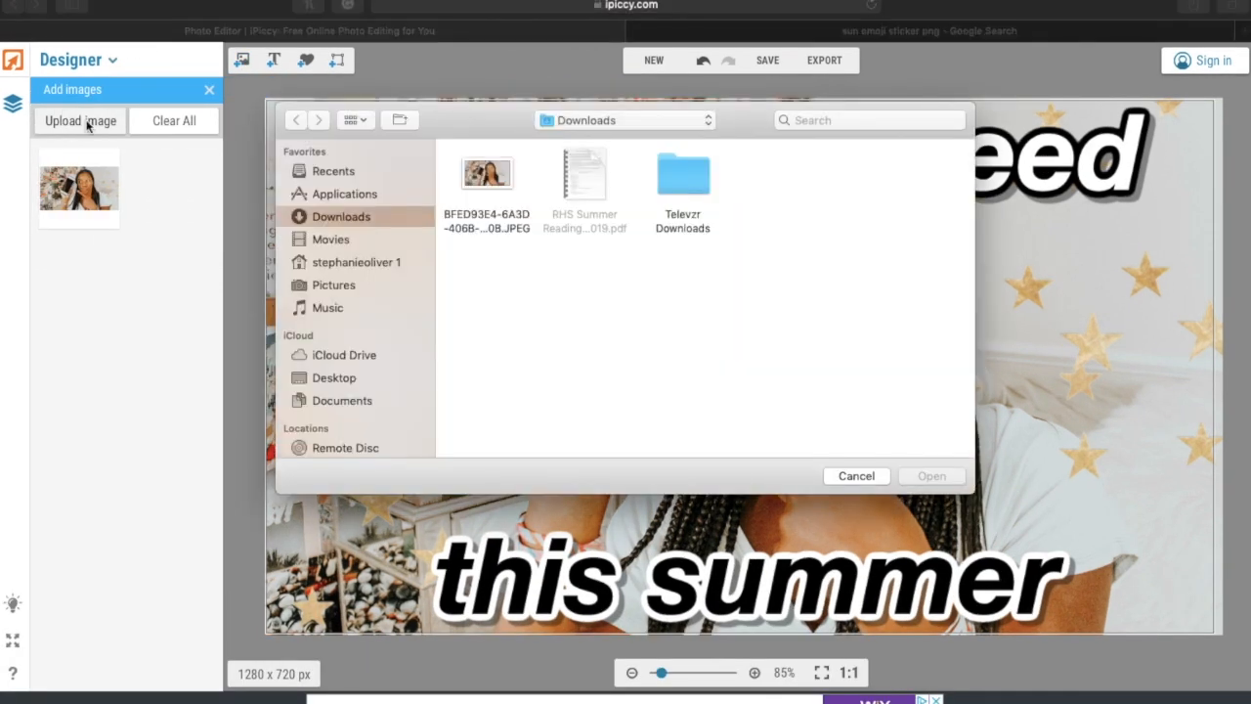
pyautogui.click(335, 377)
pyautogui.click(485, 171)
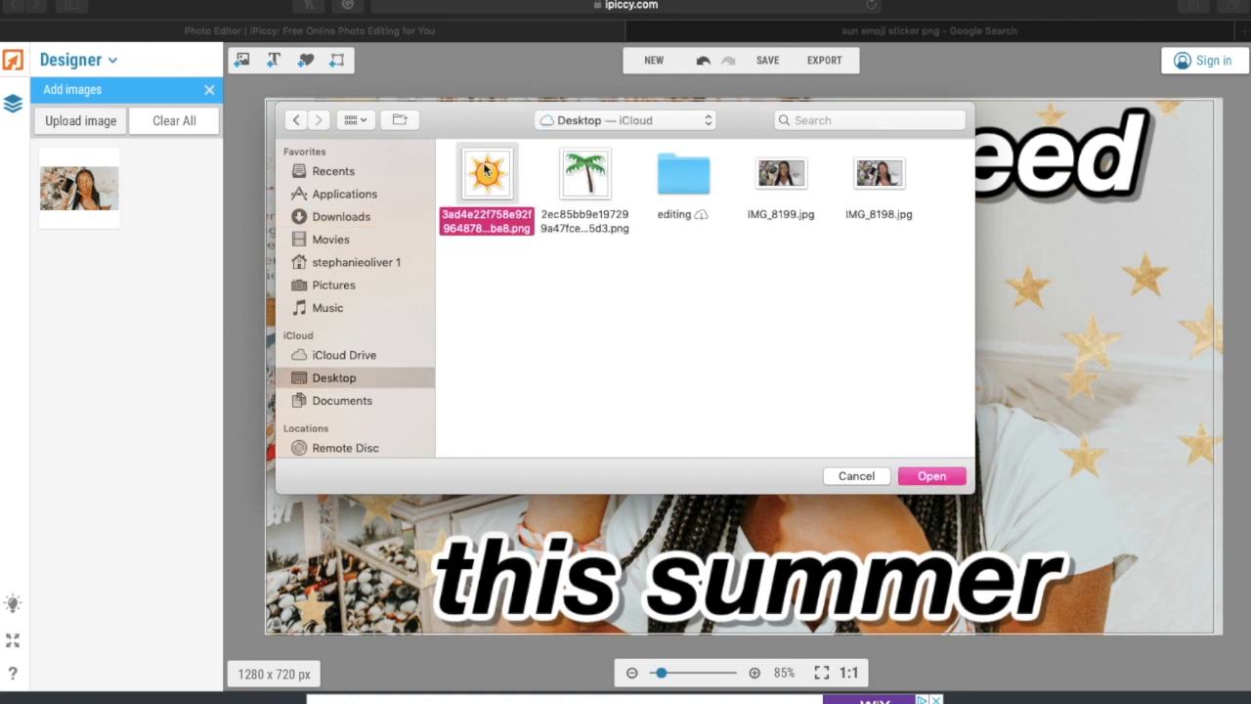
pyautogui.keyDown('super'); pyautogui.click(586, 176); pyautogui.keyUp('super')
pyautogui.press('Return')
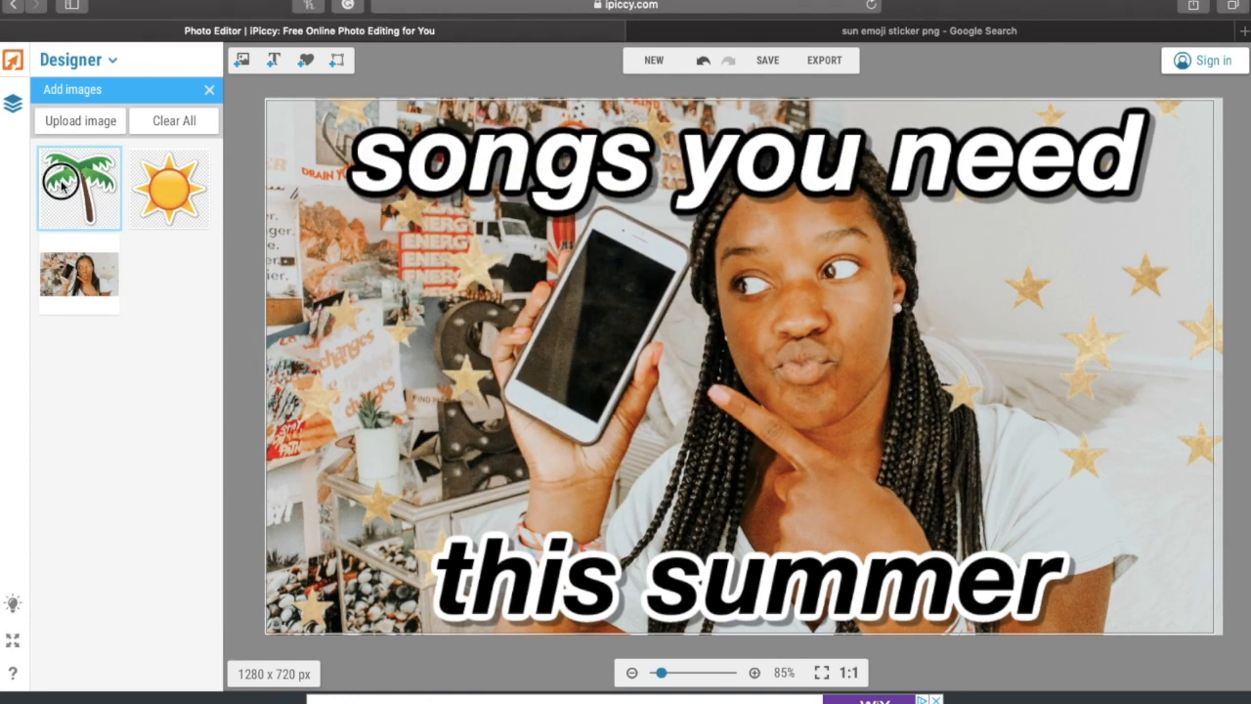
pyautogui.click(60, 180)
pyautogui.click(173, 187)
pyautogui.moveTo(586, 471); pyautogui.dragTo(350, 544)
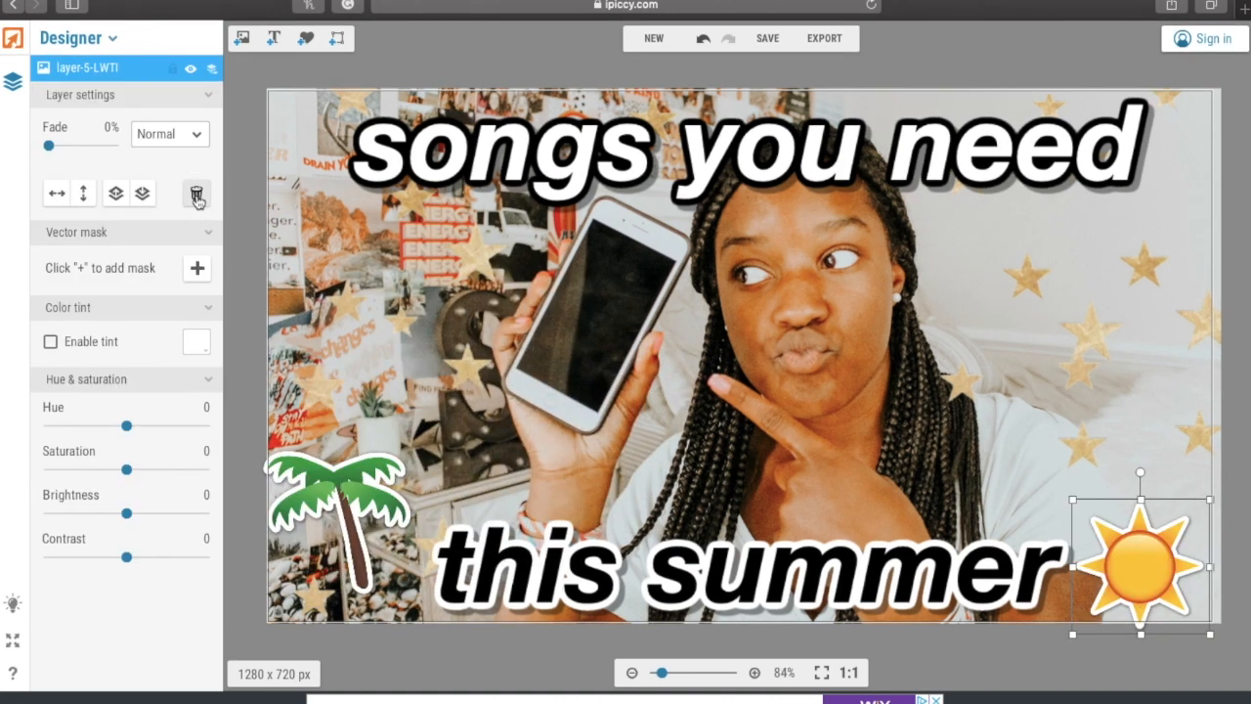
pyautogui.click(196, 192)
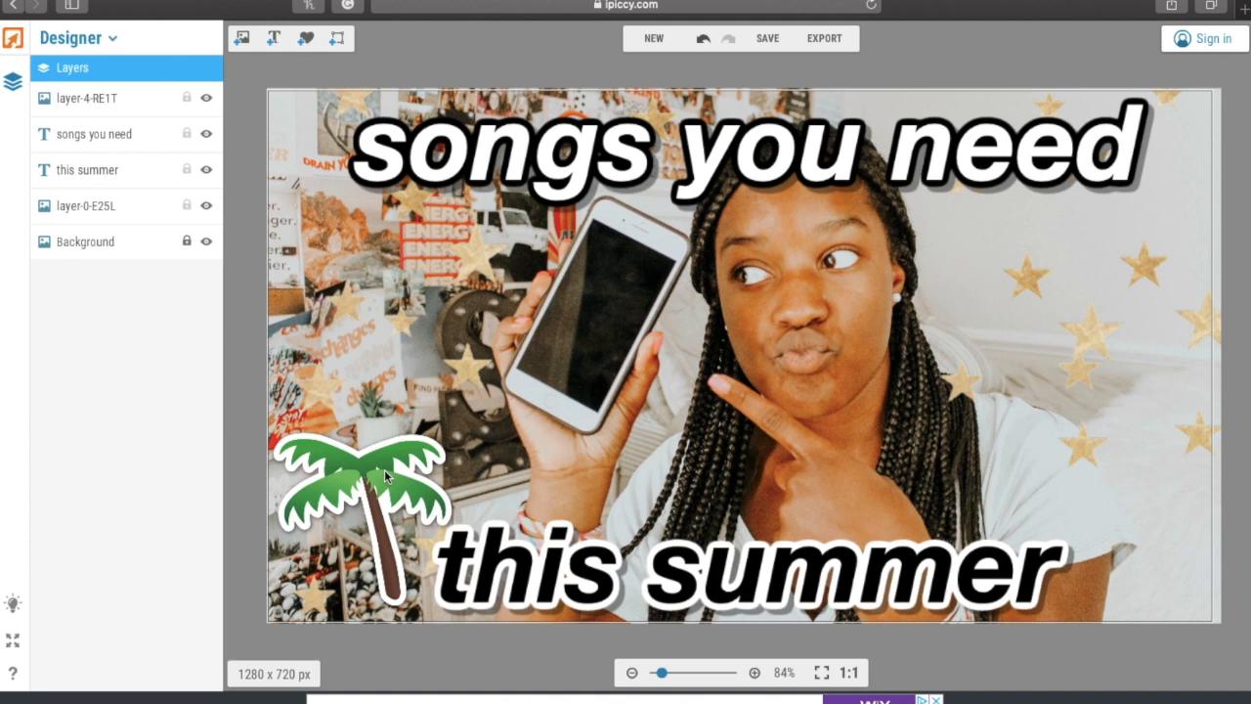
pyautogui.click(388, 467)
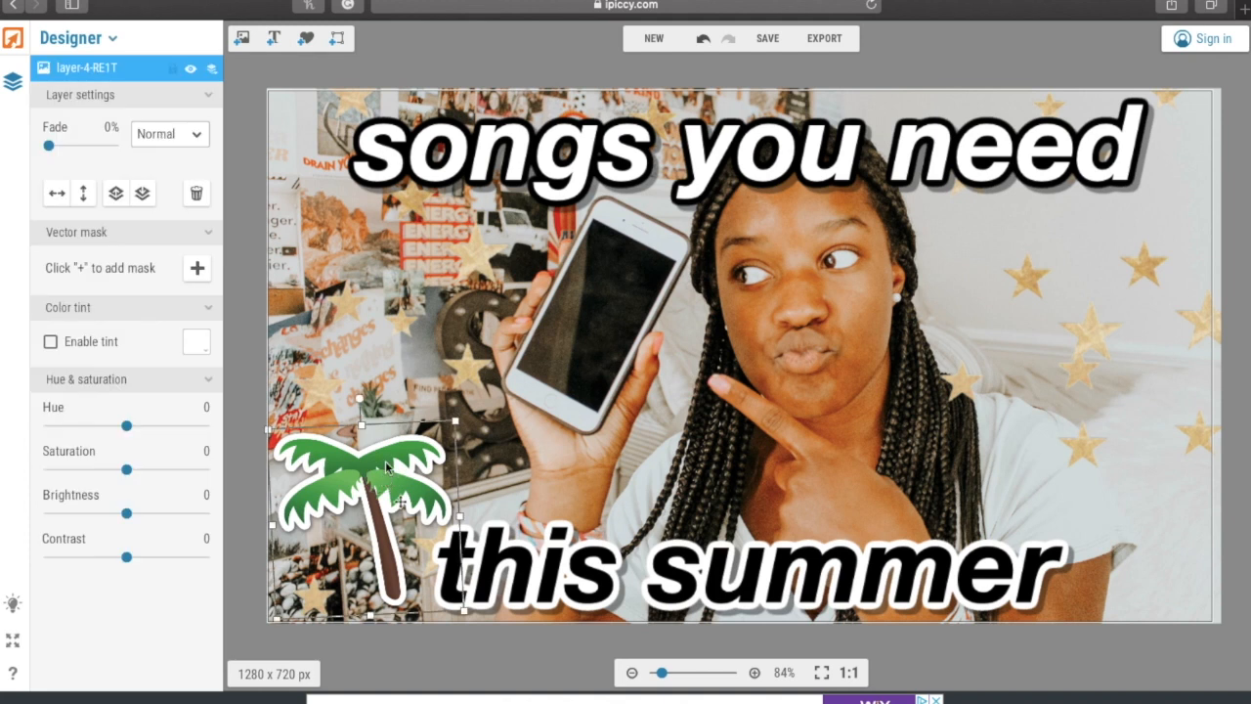
pyautogui.click(200, 194)
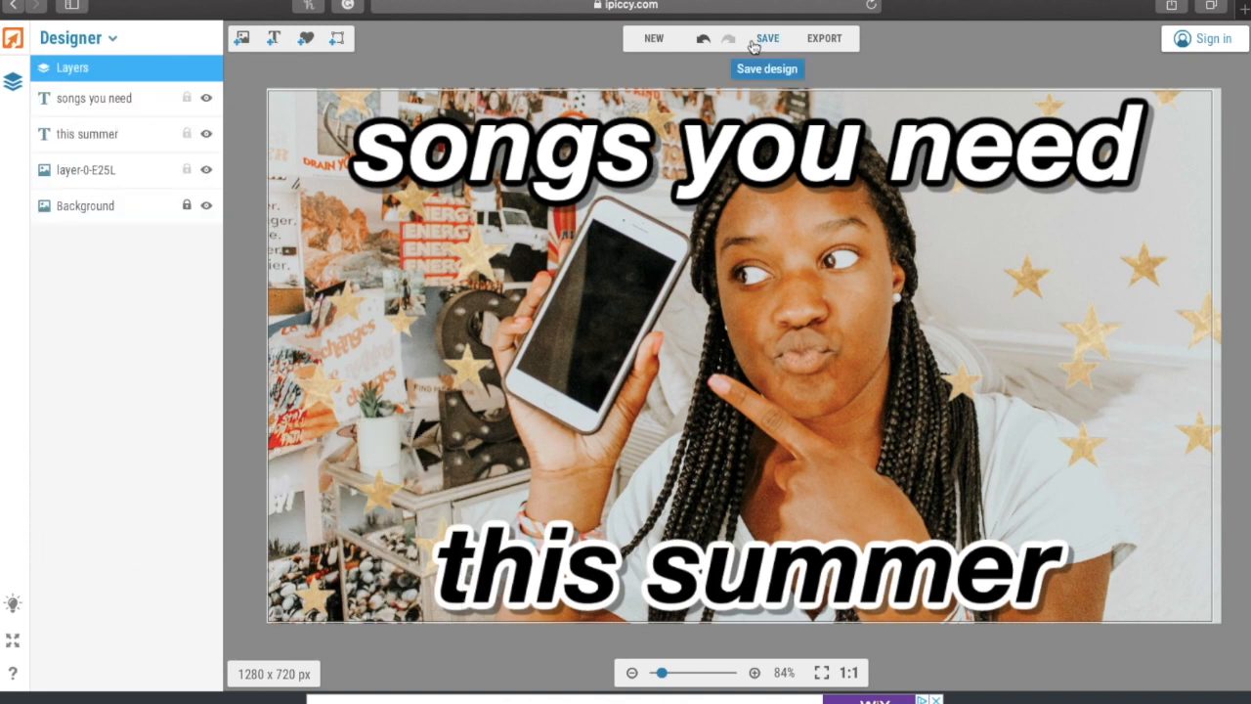
# - Export the thumbnail with Save to my computer, then Save Image As and begin typing the file name
pyautogui.click(753, 41)
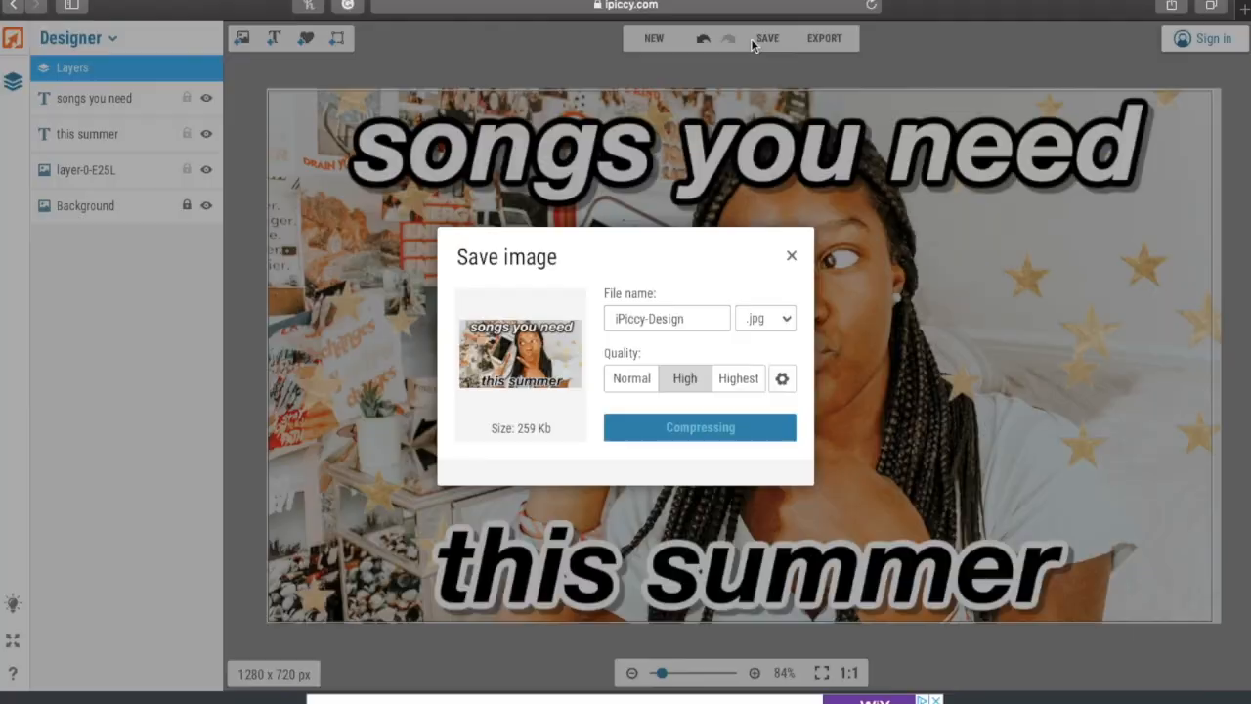
pyautogui.click(690, 430)
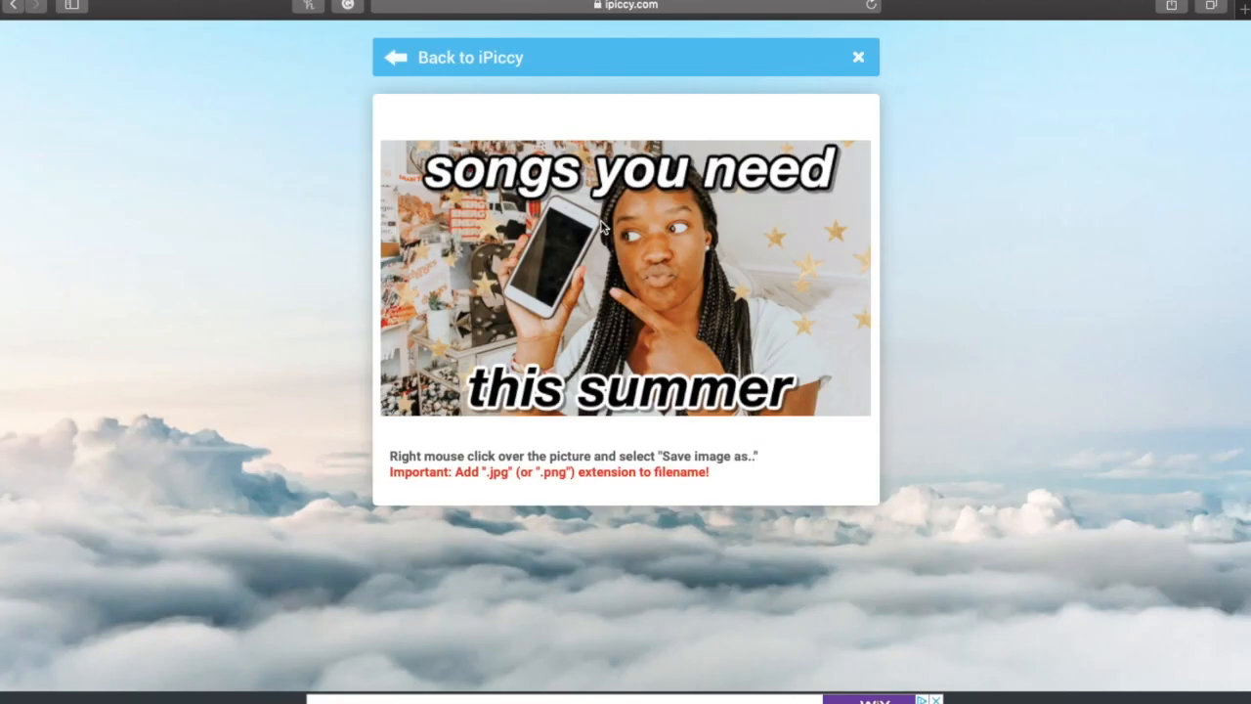
pyautogui.rightClick(602, 224)
pyautogui.click(632, 287)
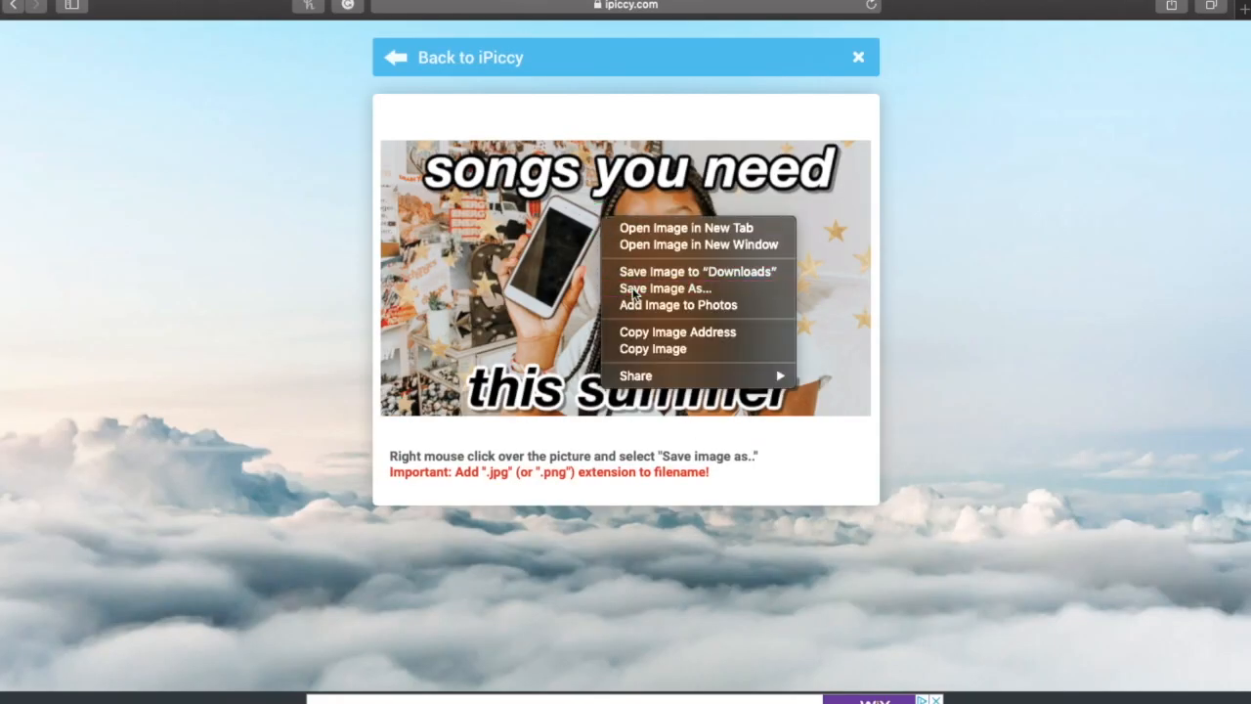
pyautogui.write('playlist th.jpg')
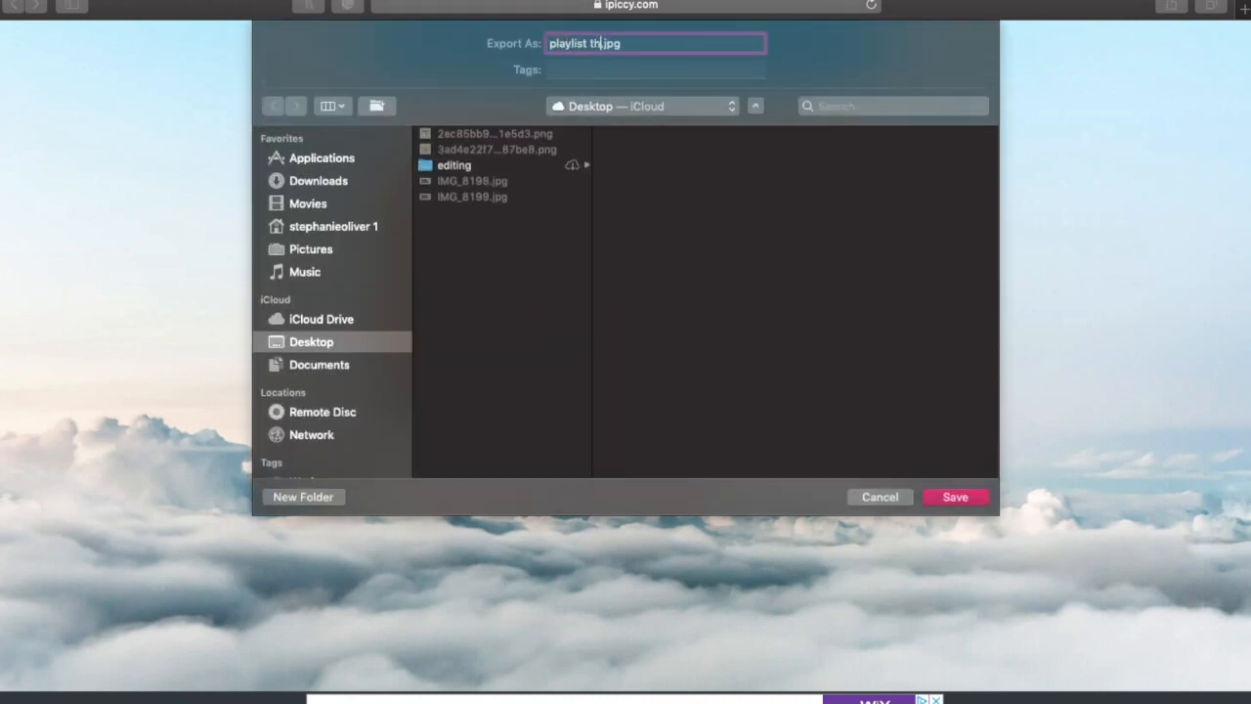